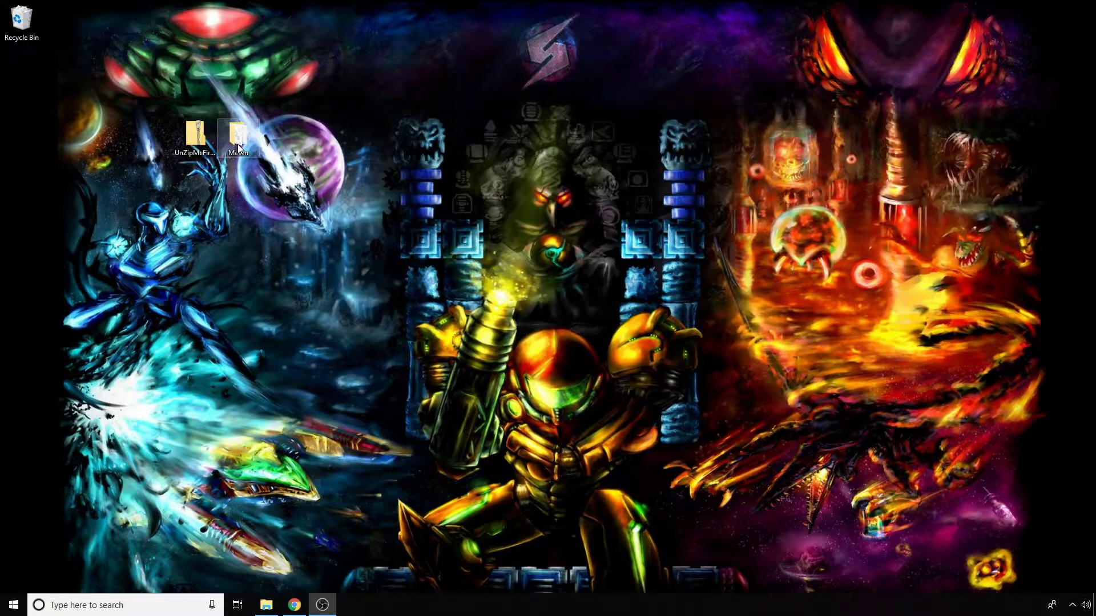
Open the HdPacks folder inside the desktop's Mesen folder, with its window moved clear of the desktop folders
double_click(238, 144)
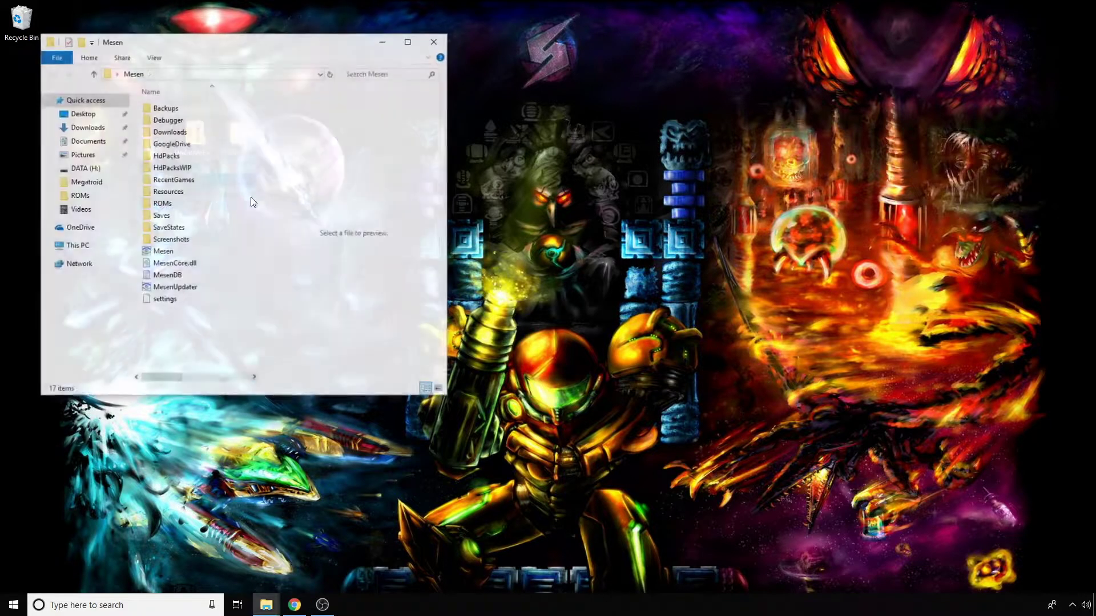
left_click_drag(211, 52, 763, 44)
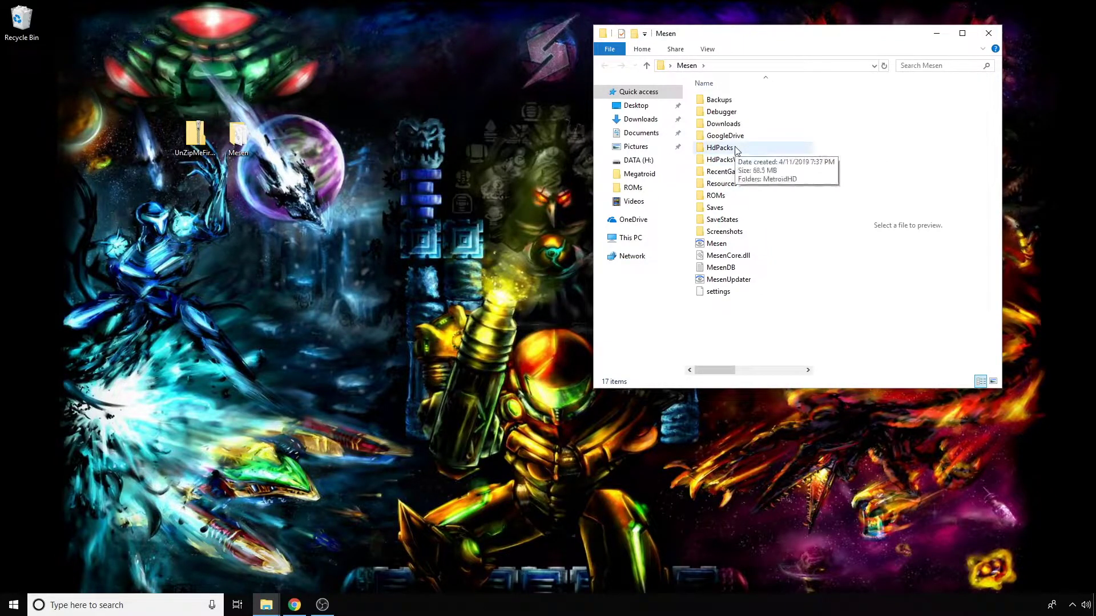
double_click(720, 148)
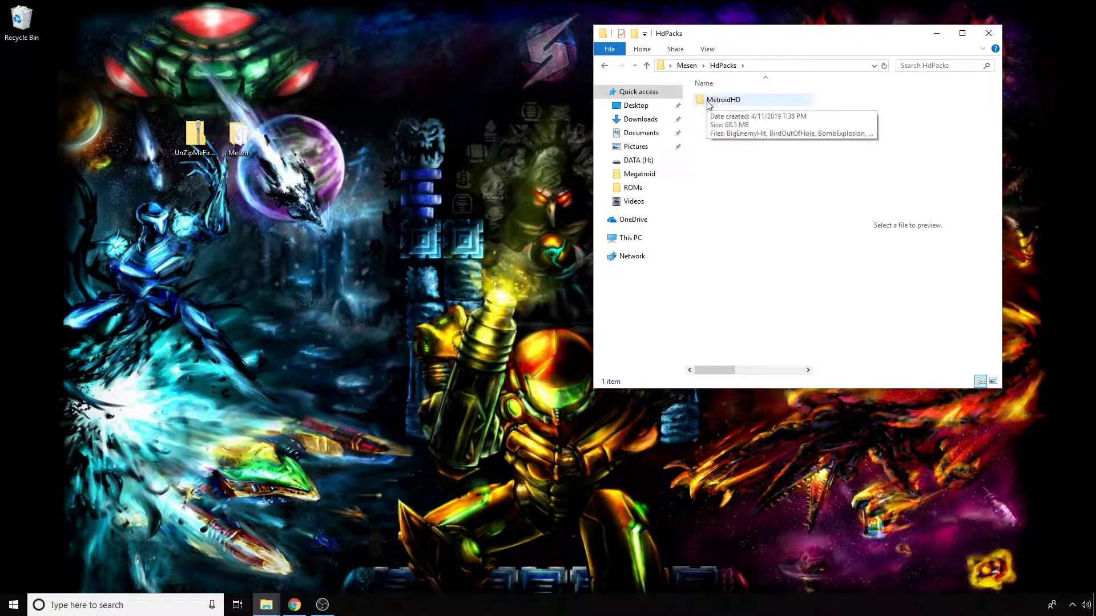
Open Mesen's ROMs folder in a second window and place it clear of the HdPacks window and desktop folders
double_click(250, 137)
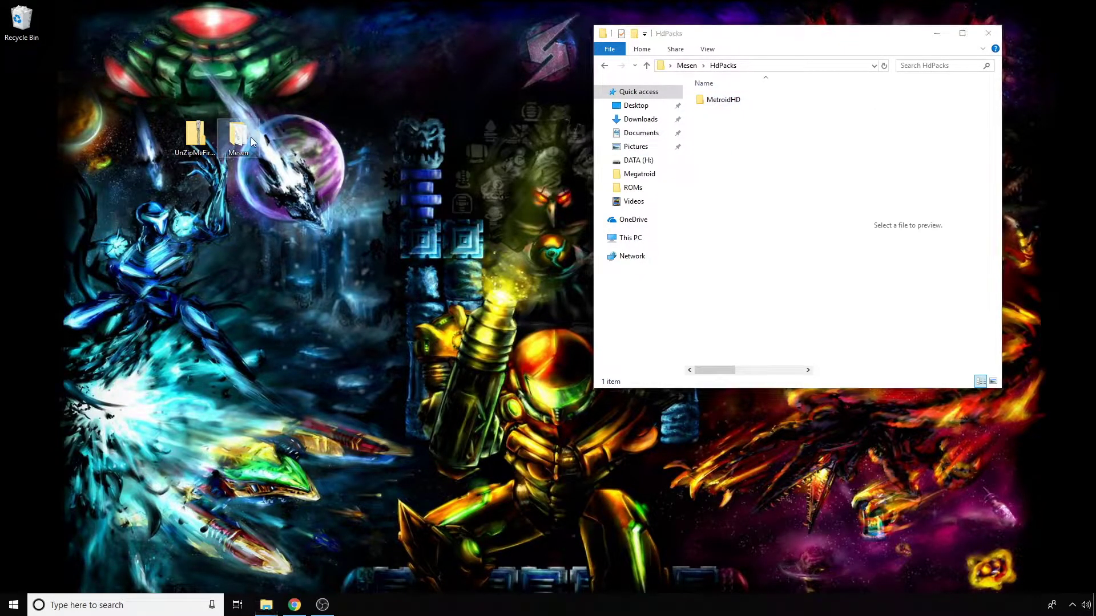
left_click_drag(814, 49, 323, 73)
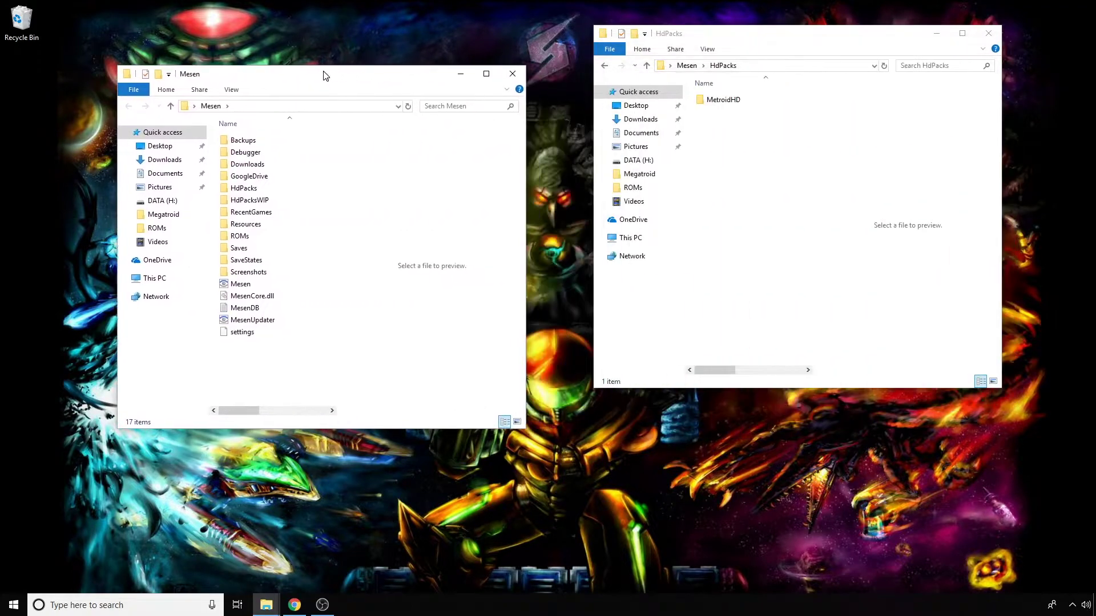
double_click(272, 236)
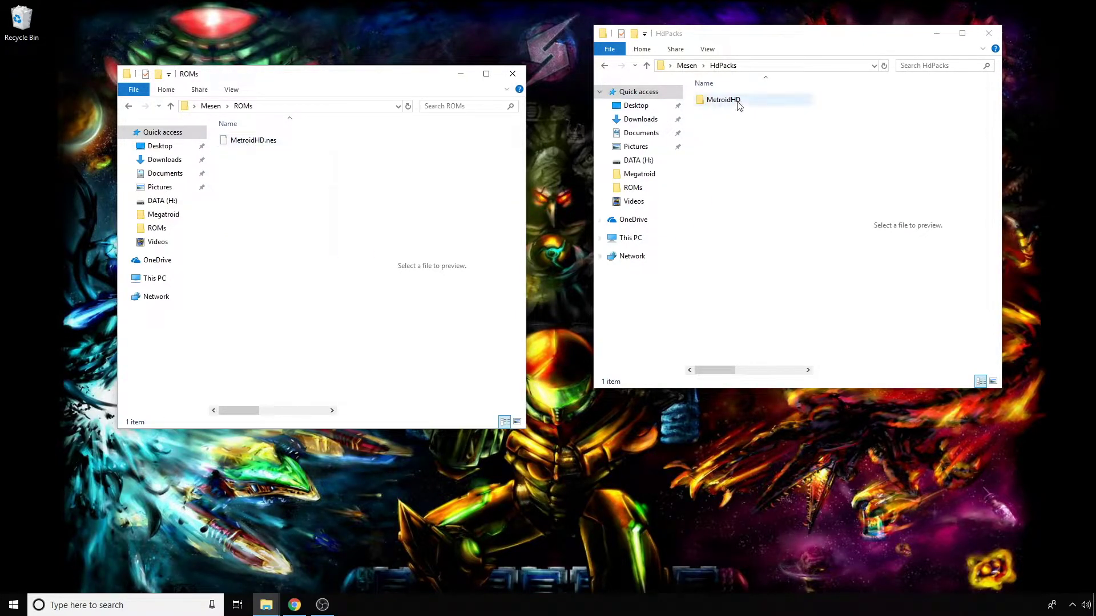
left_click_drag(321, 80, 374, 217)
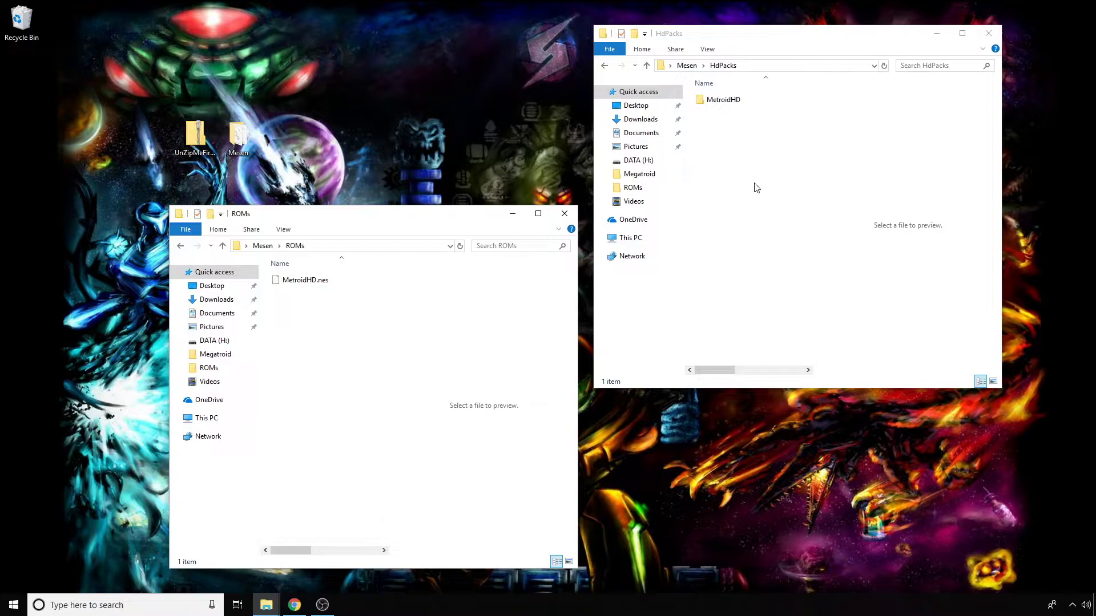
Open the MetroidHD pack folder and preview the Chr_02_8 and Chr_02_11 sprite sheets
left_click(735, 103)
double_click(735, 103)
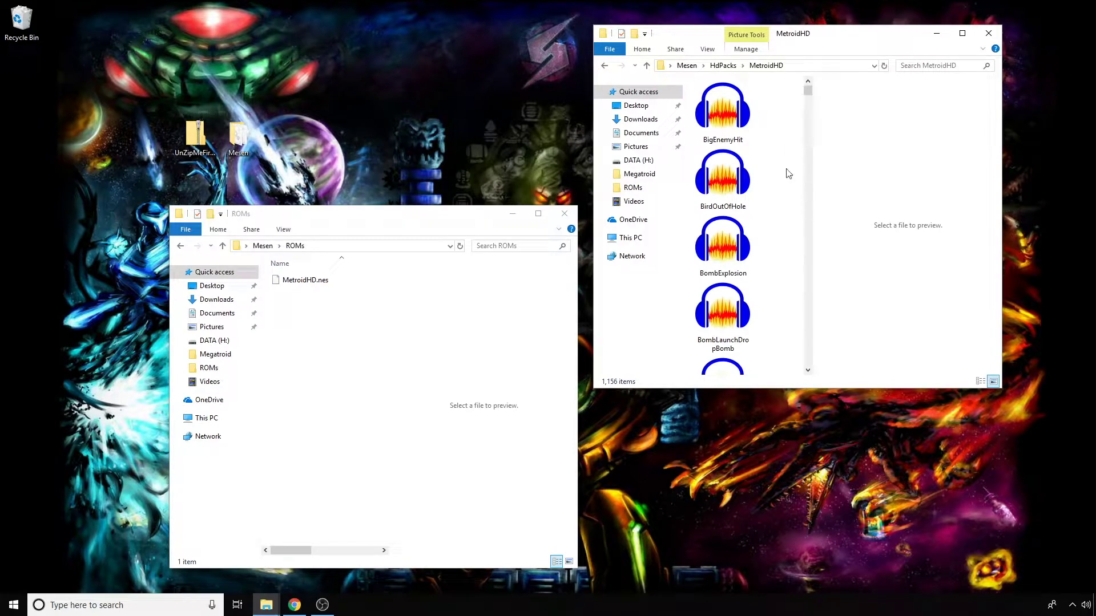
left_click_drag(808, 90, 811, 146)
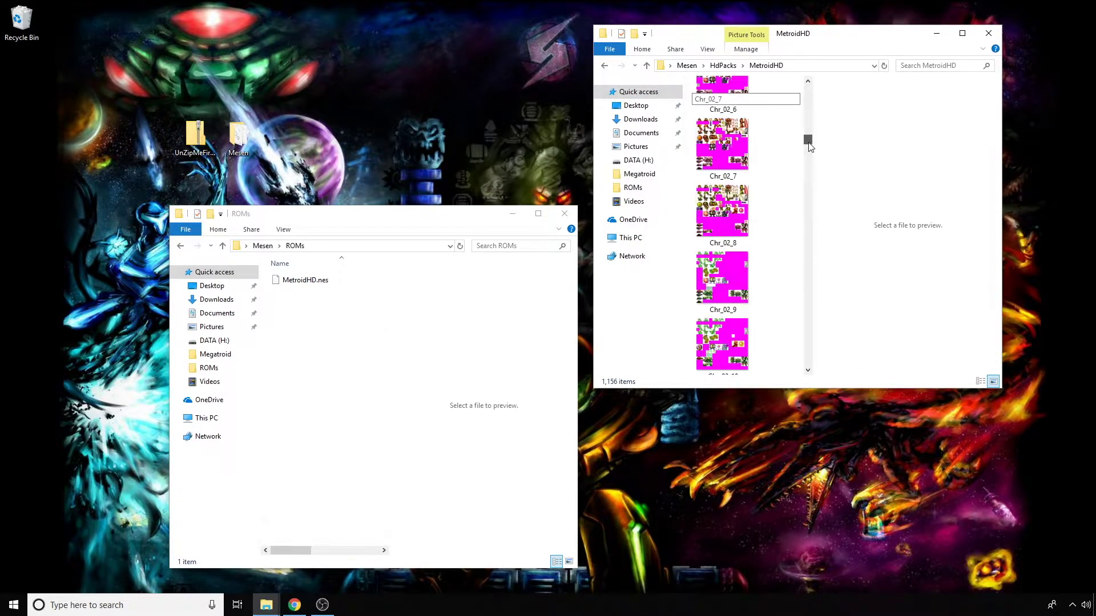
left_click(732, 219)
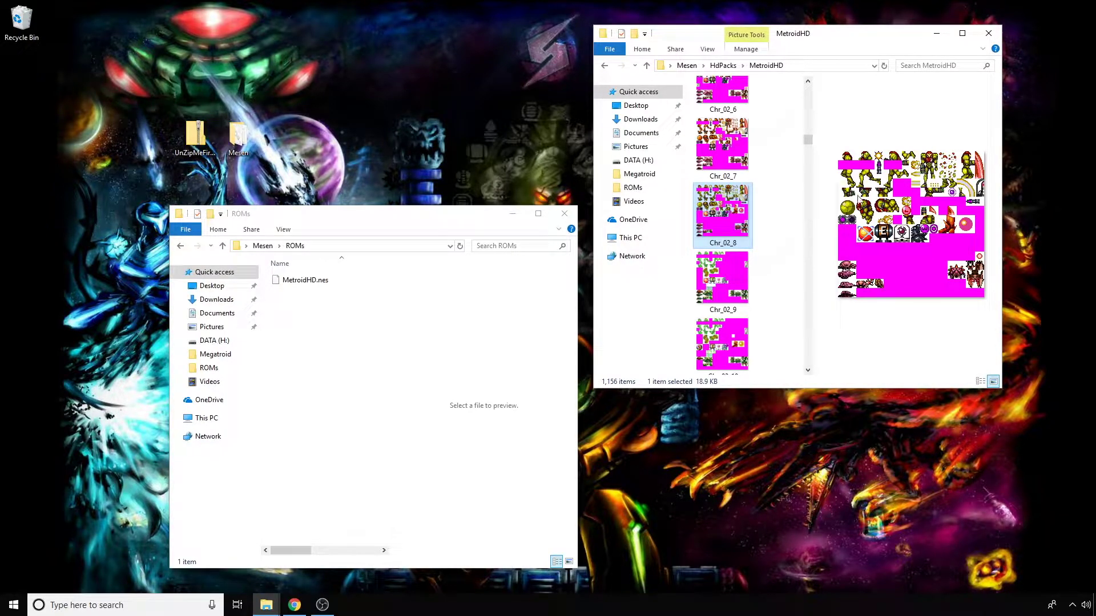
scroll(731, 325, "down", 2)
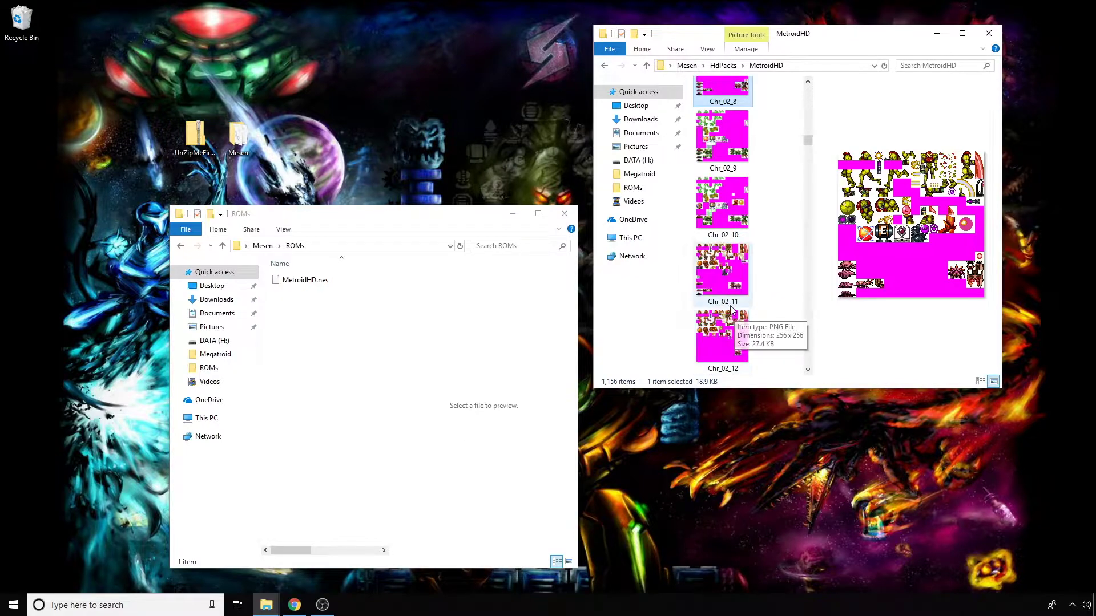
left_click(723, 294)
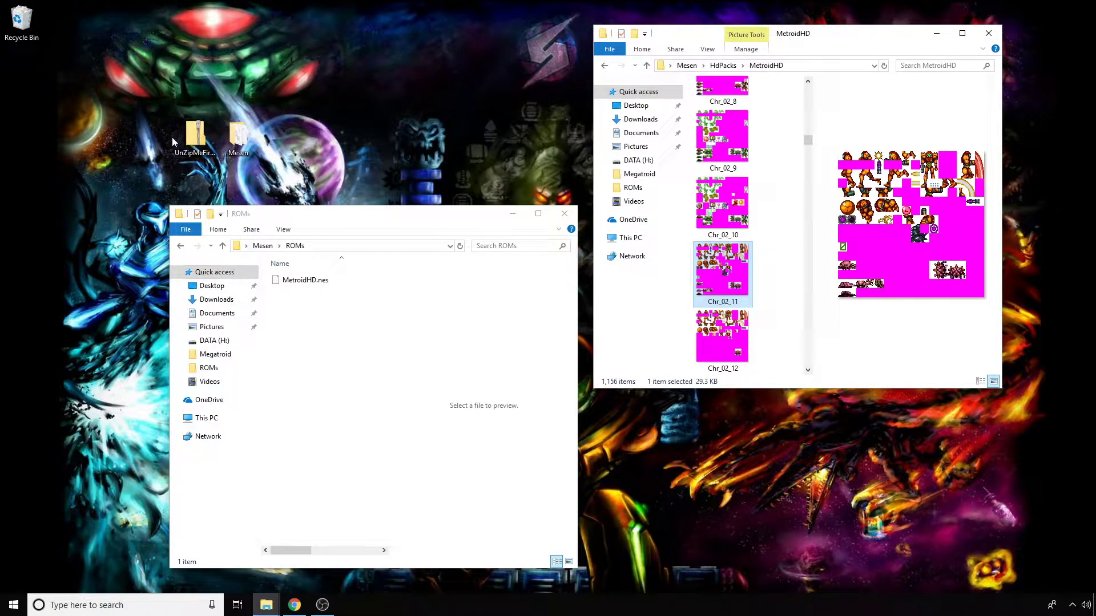
Extract the UnZipMeFirstMetroidHD_V1_3 archive directly onto the desktop with 7-Zip
left_click(195, 144)
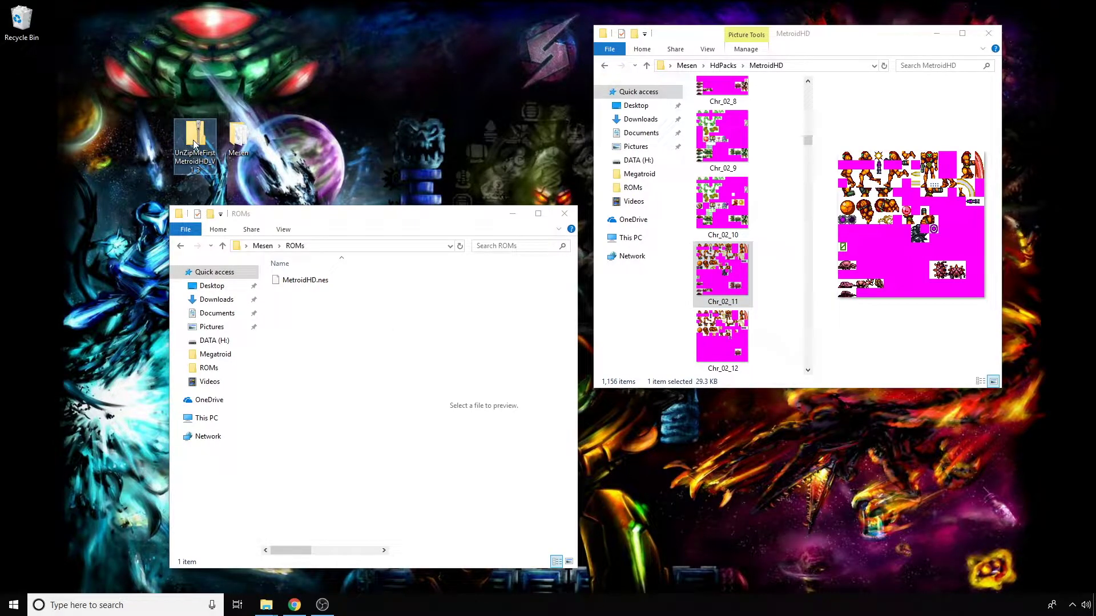
right_click(195, 144)
mouse_move(275, 191)
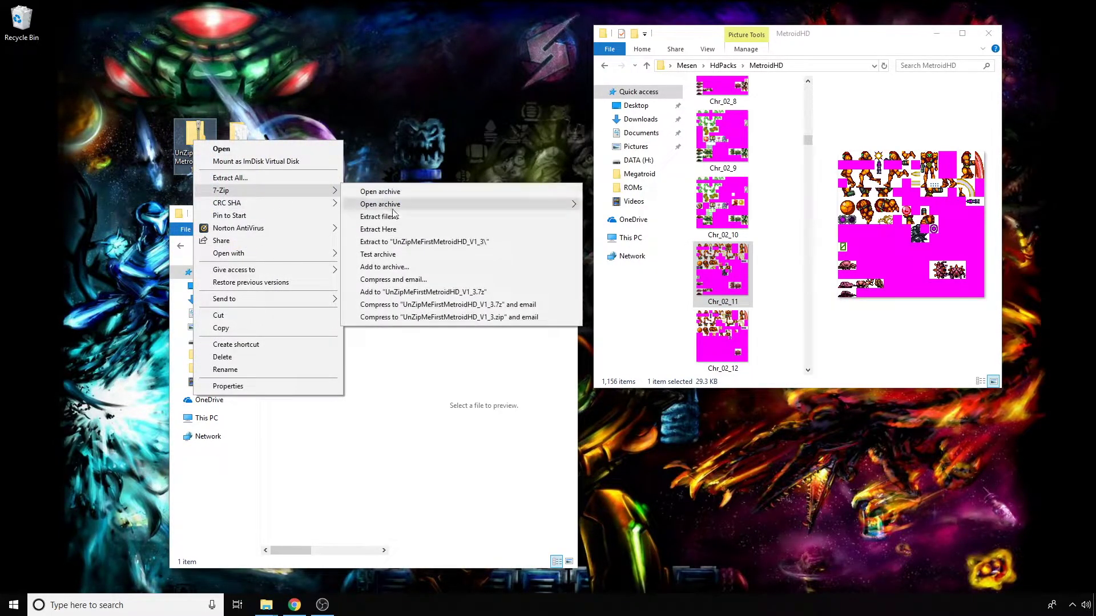
mouse_move(392, 210)
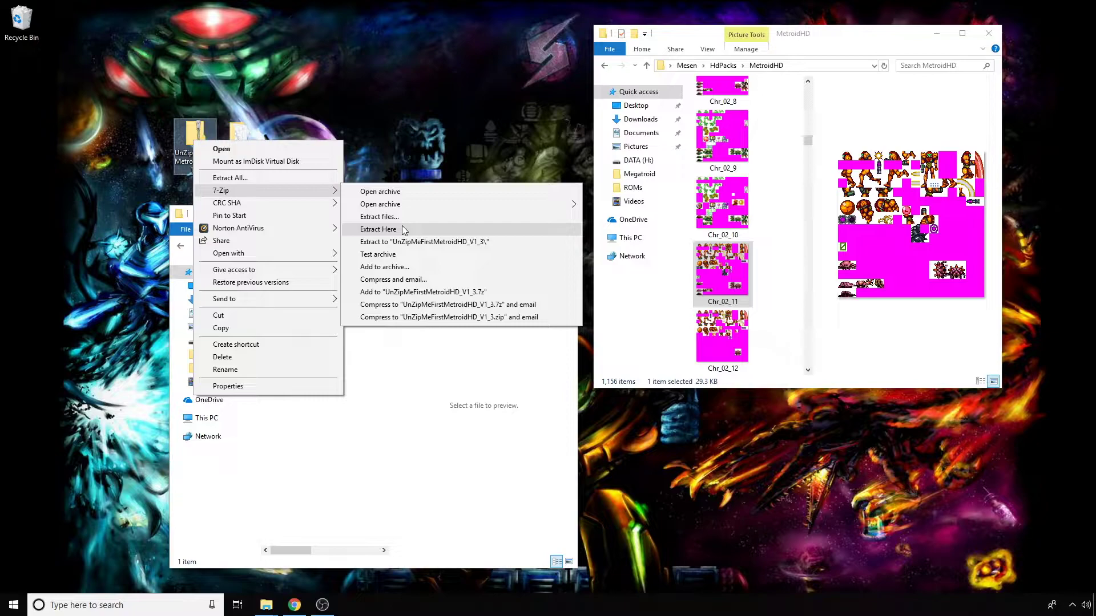
left_click(403, 230)
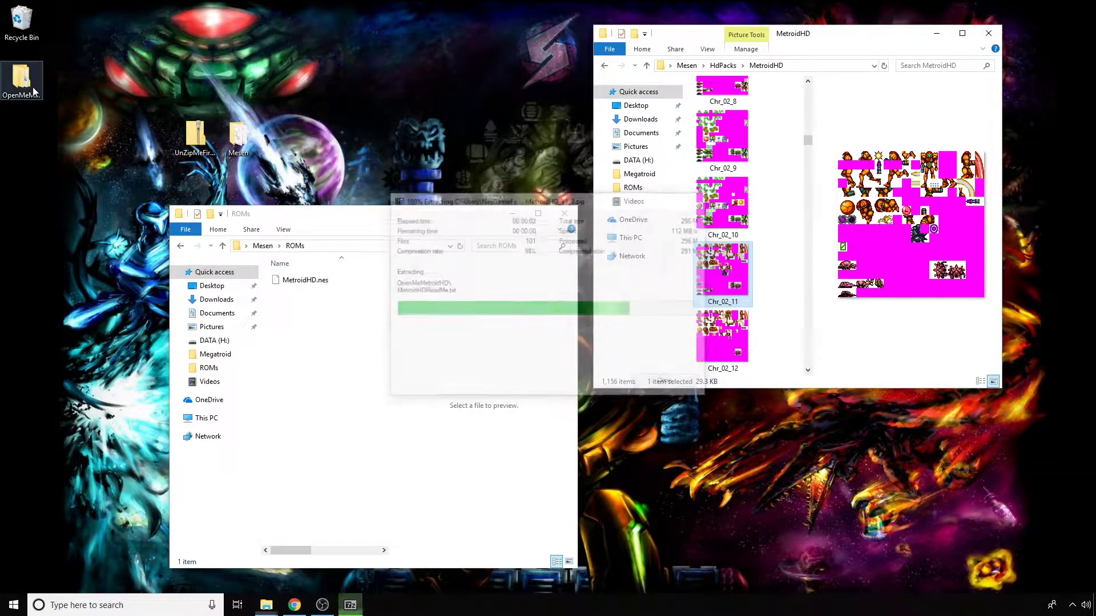
Open the AlternateHDPacks folder within AlternateArtAndMusic in the extracted OpenMeMetroidHD folder
left_click(25, 98)
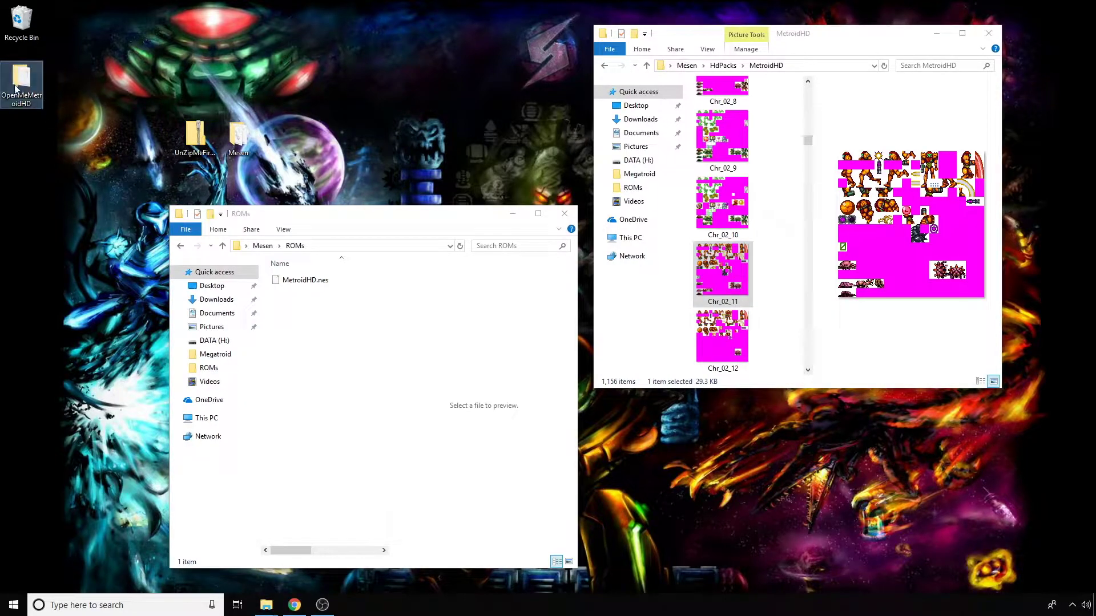
double_click(21, 84)
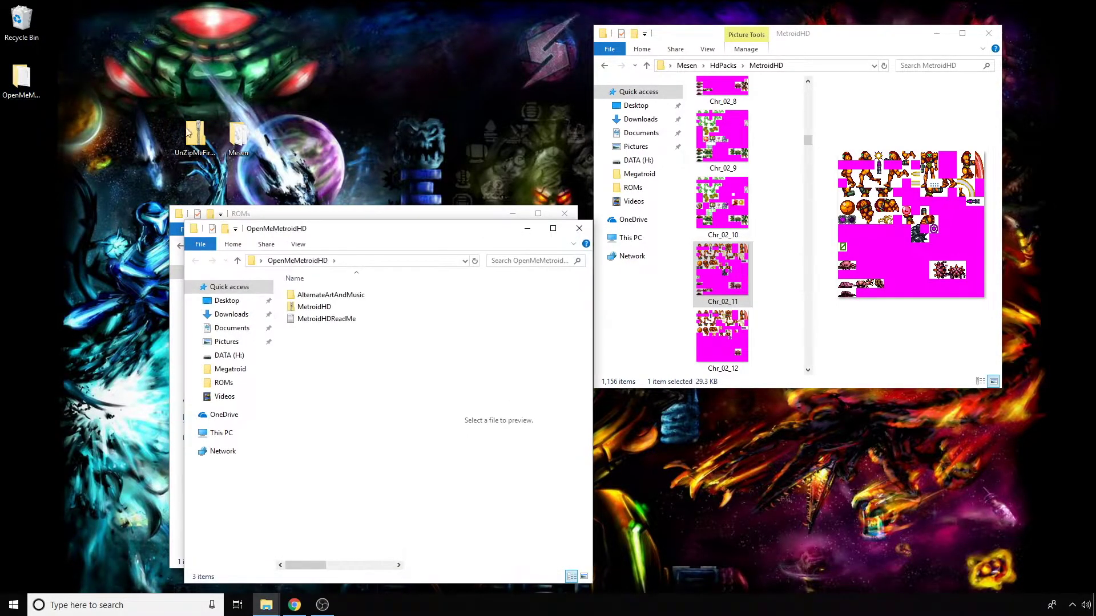
left_click_drag(357, 238, 210, 63)
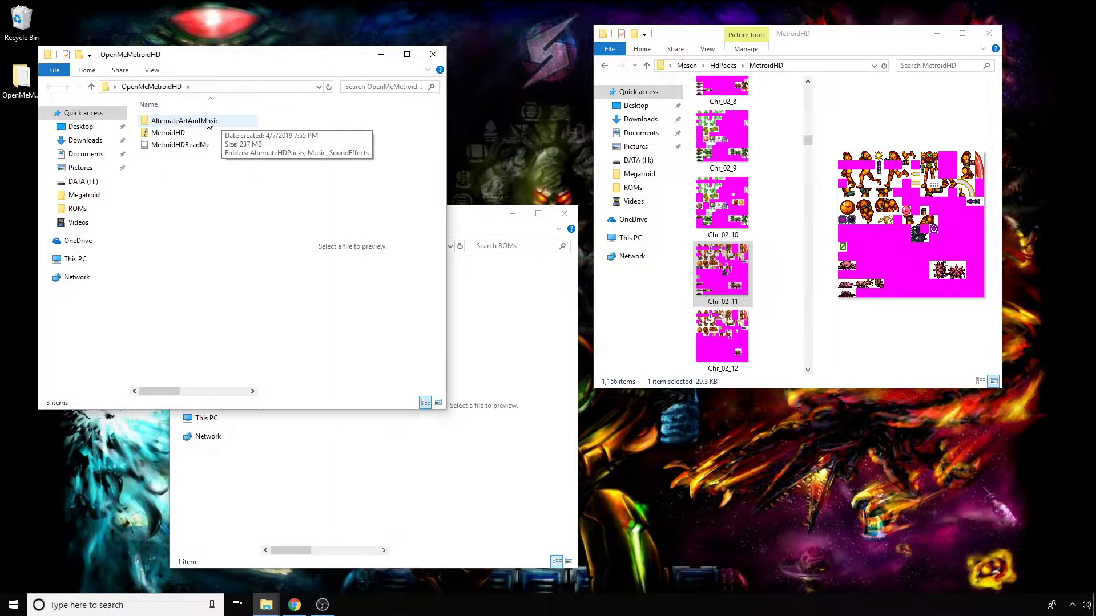
double_click(209, 122)
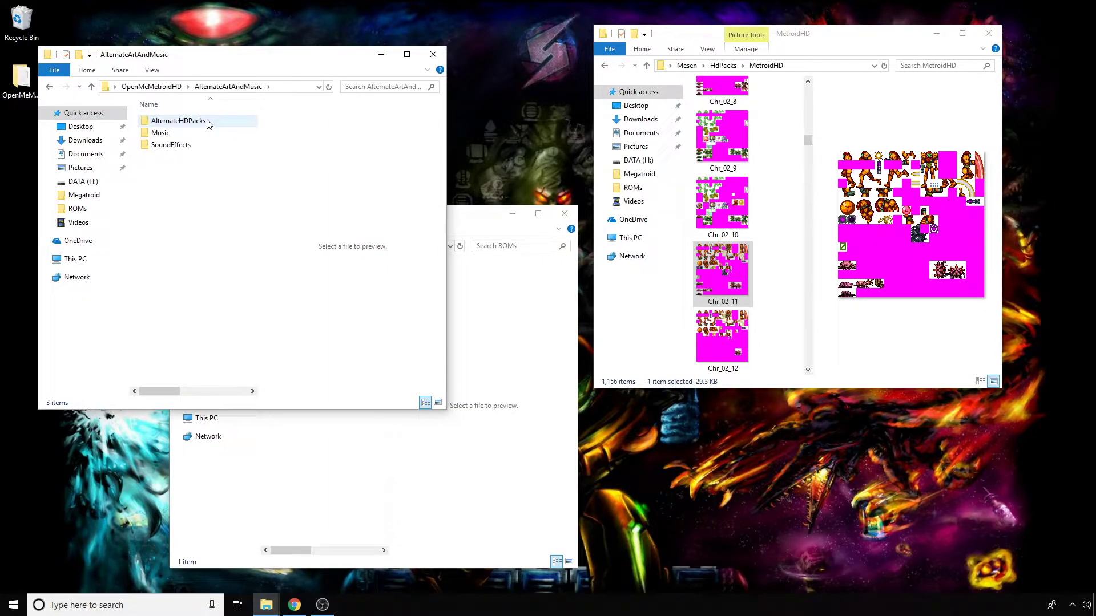
double_click(208, 122)
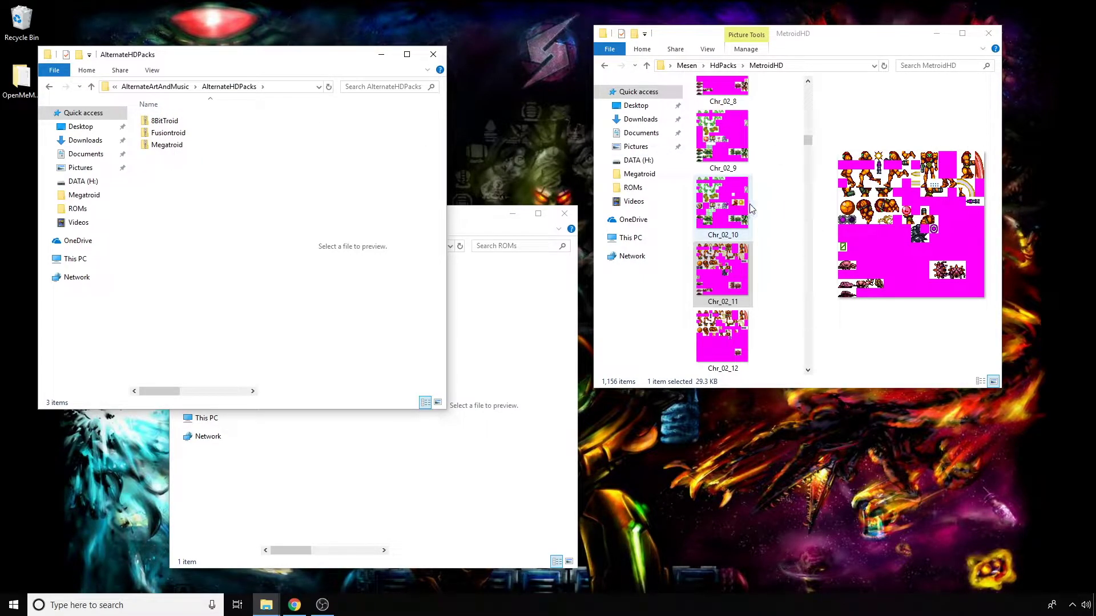
left_click(170, 149)
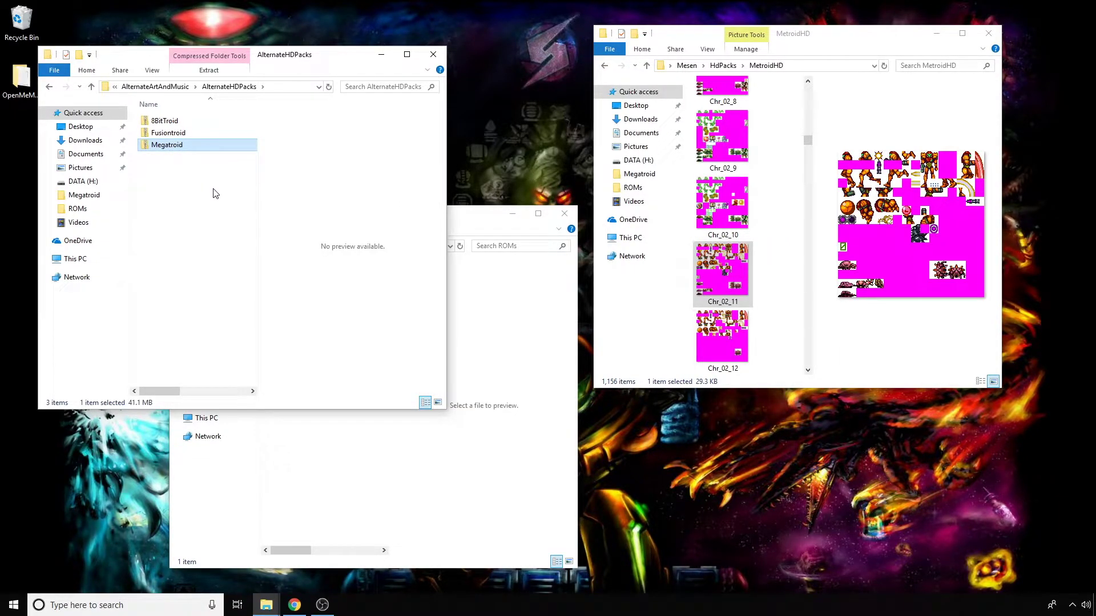
left_click(460, 218)
mouse_move(460, 218)
left_mouse_down()
mouse_move(682, 213)
mouse_move(737, 114)
mouse_move(448, 217)
left_mouse_up()
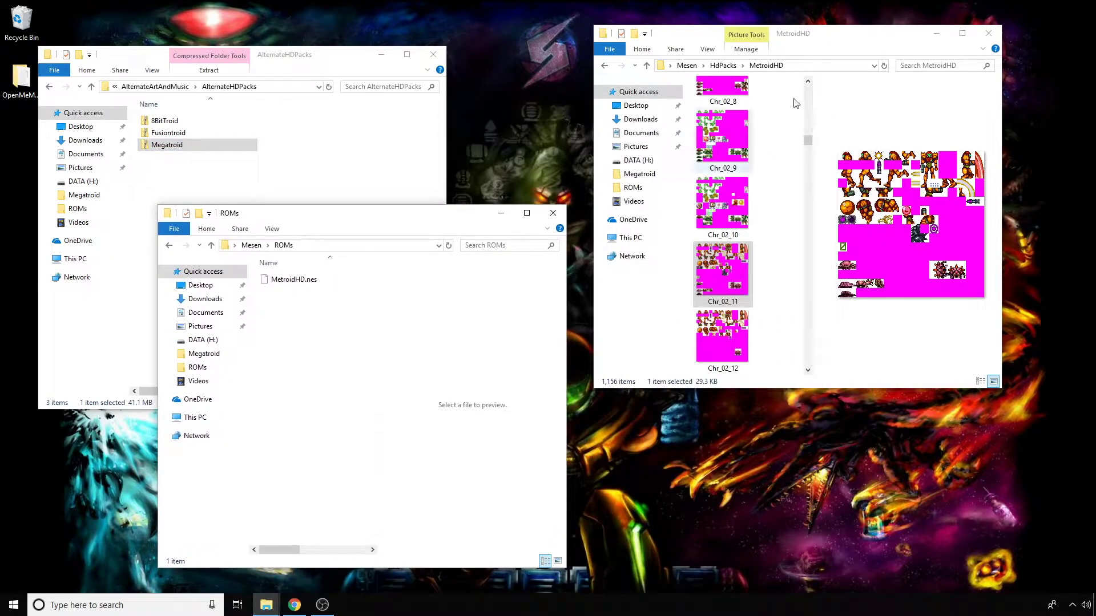
Copy the 8BitTroid, Fusiontroid and Megatroid archives from AlternateHDPacks into Mesen's HdPacks folder
left_click(723, 65)
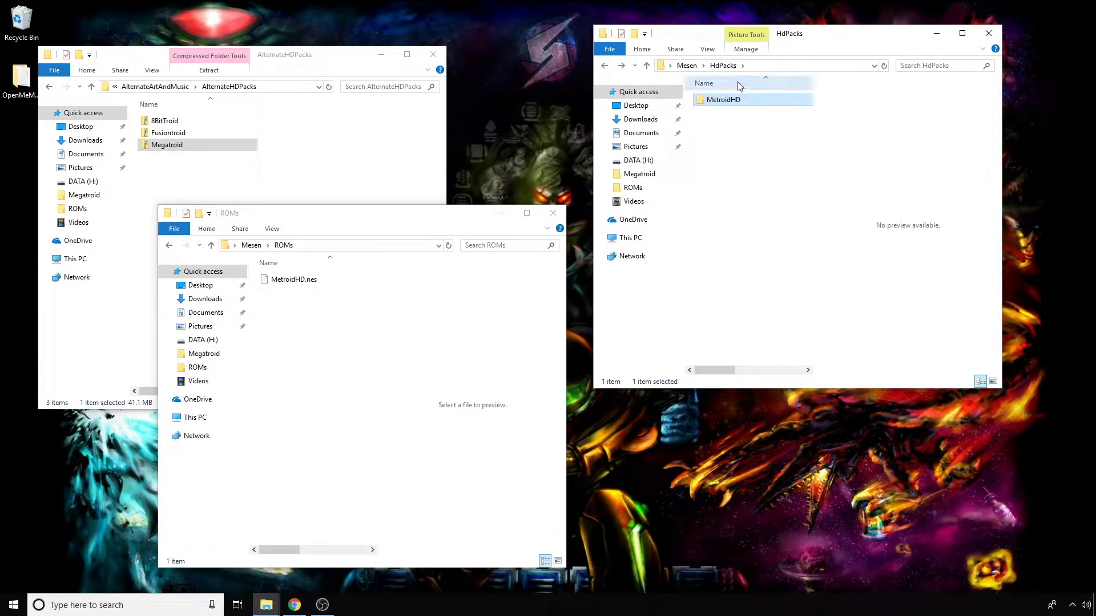
left_click(209, 176)
left_click_drag(255, 175, 157, 113)
right_click(176, 134)
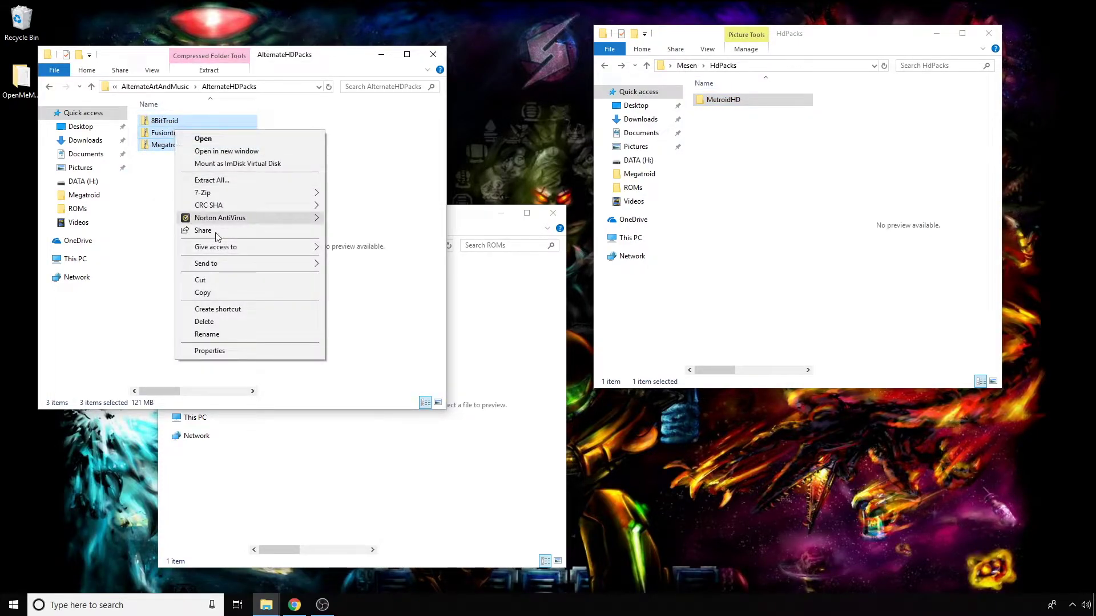
left_click(234, 291)
right_click(741, 207)
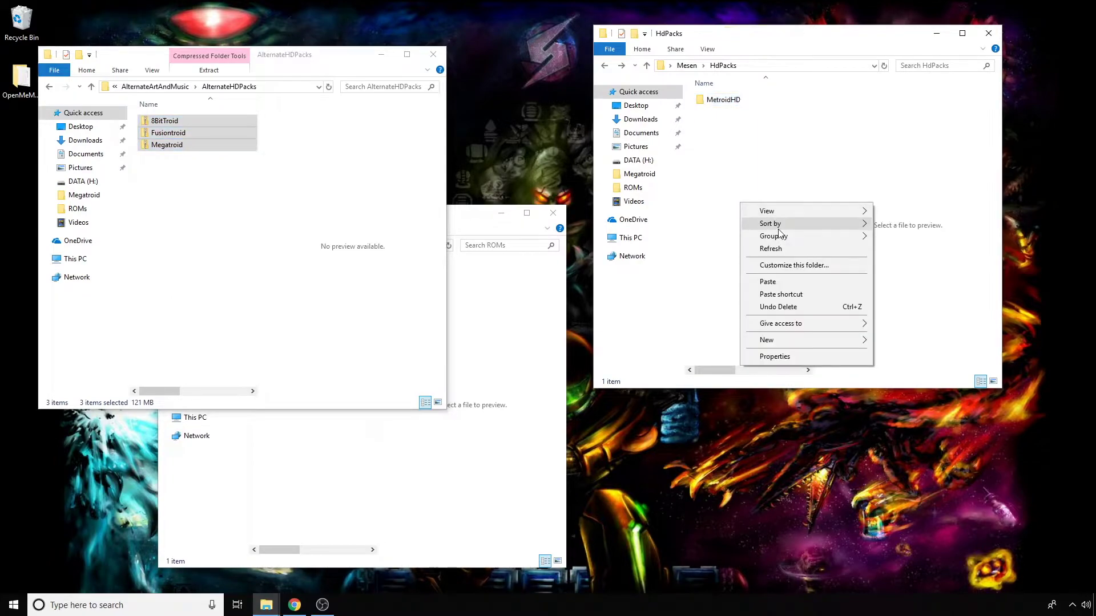
left_click(785, 283)
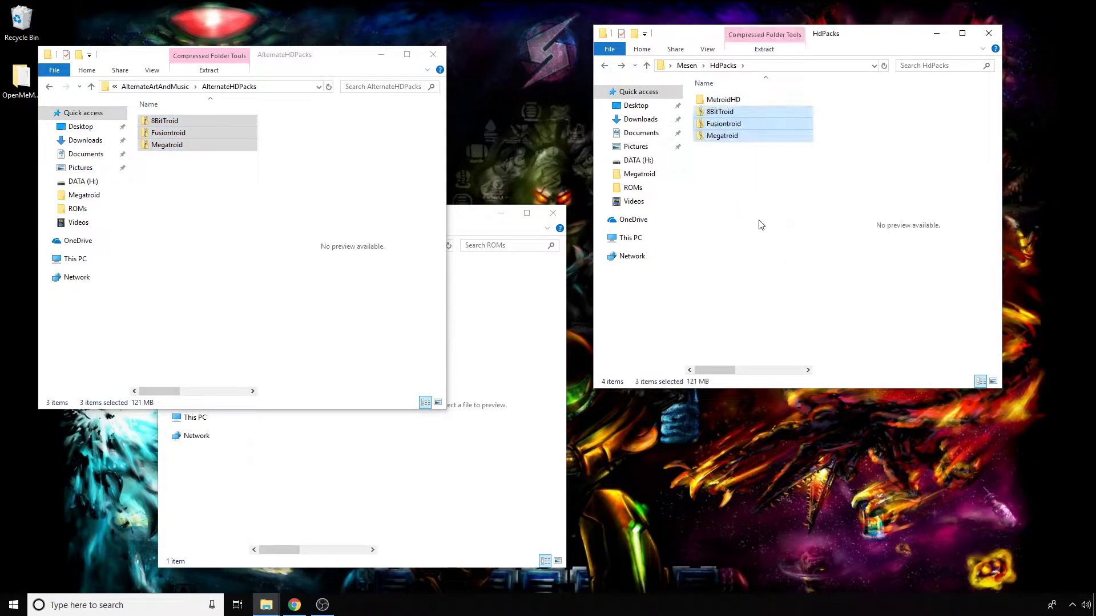
Extract the 8BitTroid, Fusiontroid and Megatroid archives in place in the HdPacks folder with 7-Zip
left_click(754, 198)
left_click_drag(773, 167, 730, 123)
right_click(734, 125)
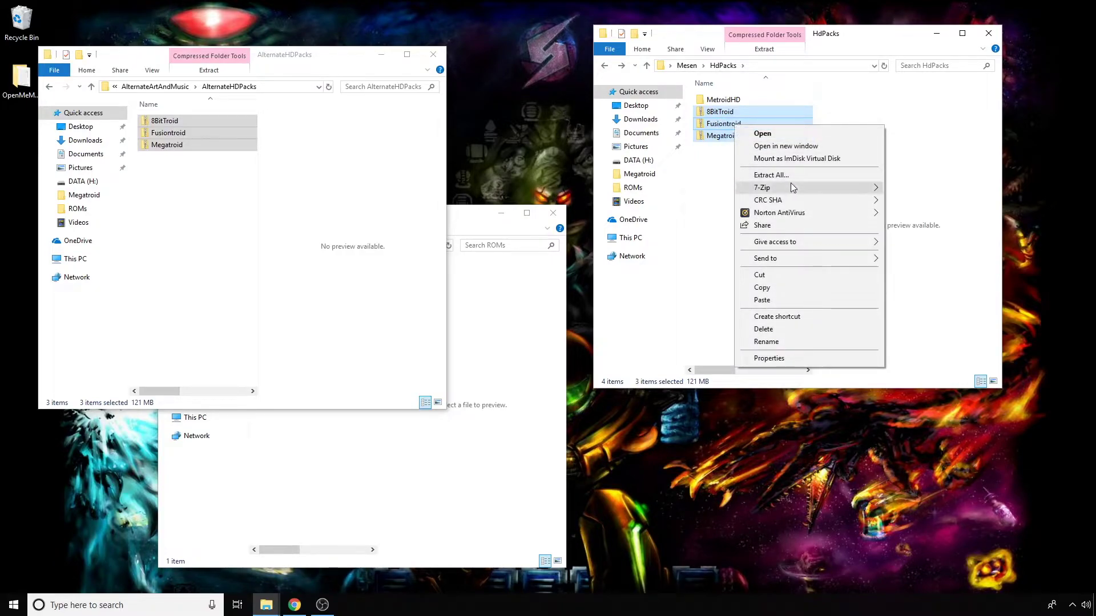
mouse_move(791, 183)
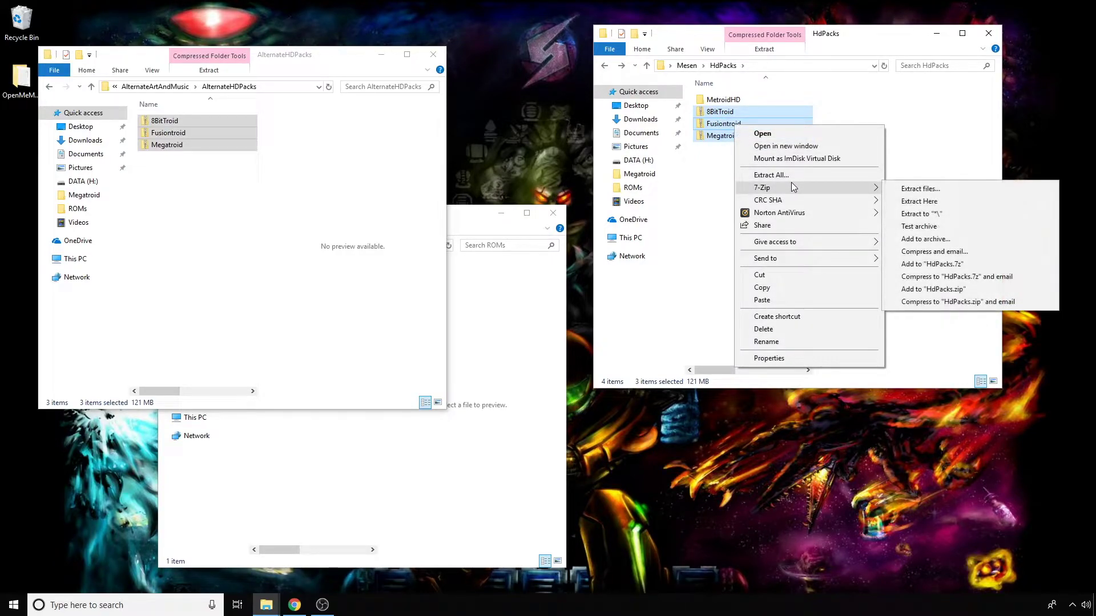
left_click(936, 201)
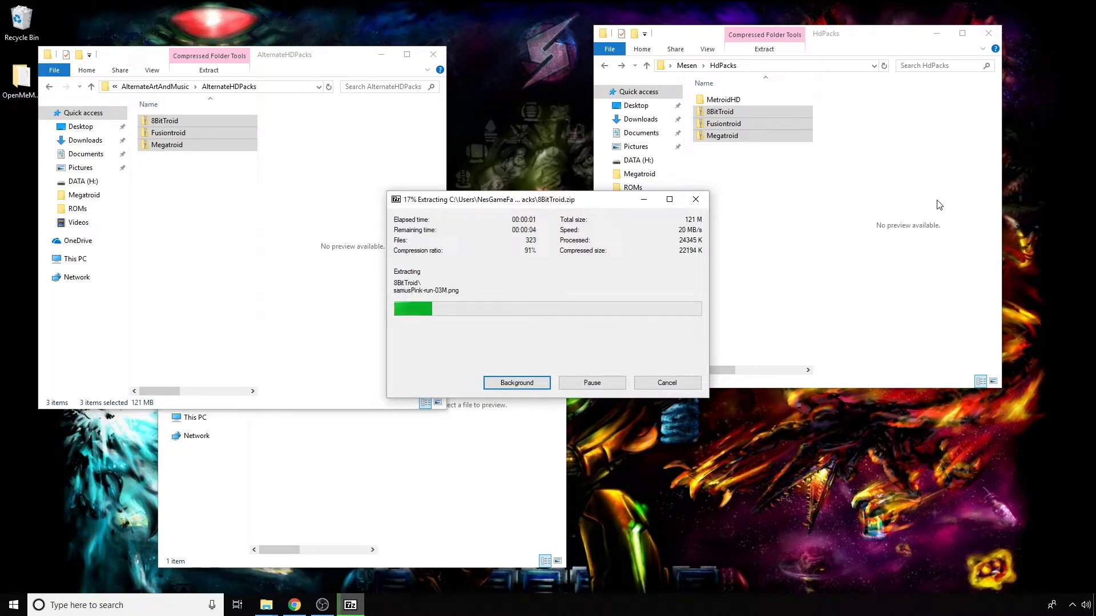
Make three copies of MetroidHD.nes within Mesen's ROMs folder
left_click(374, 462)
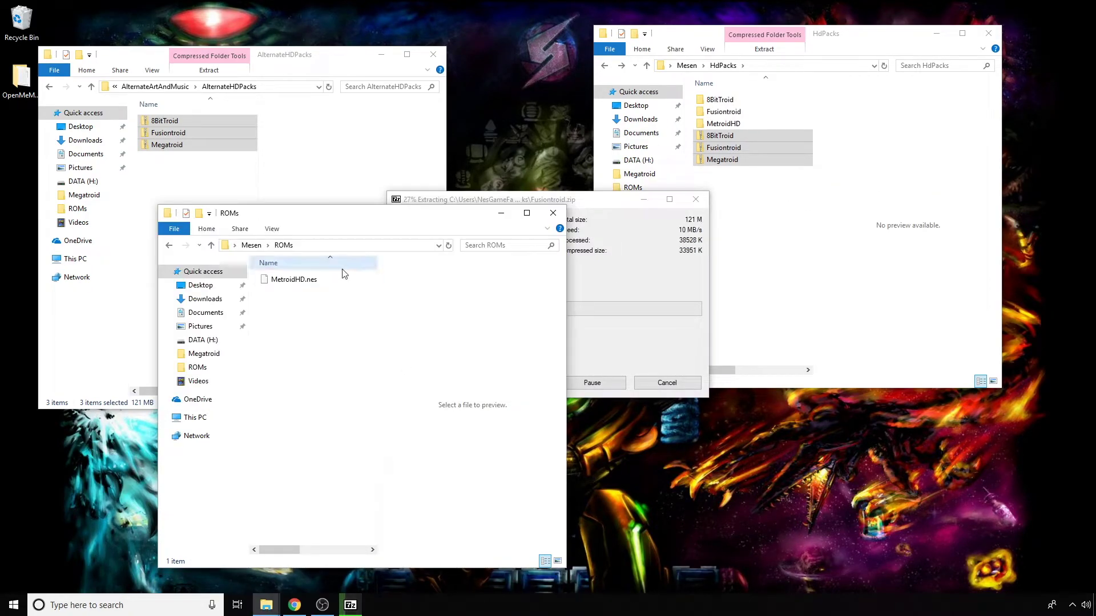
left_click_drag(344, 221, 281, 112)
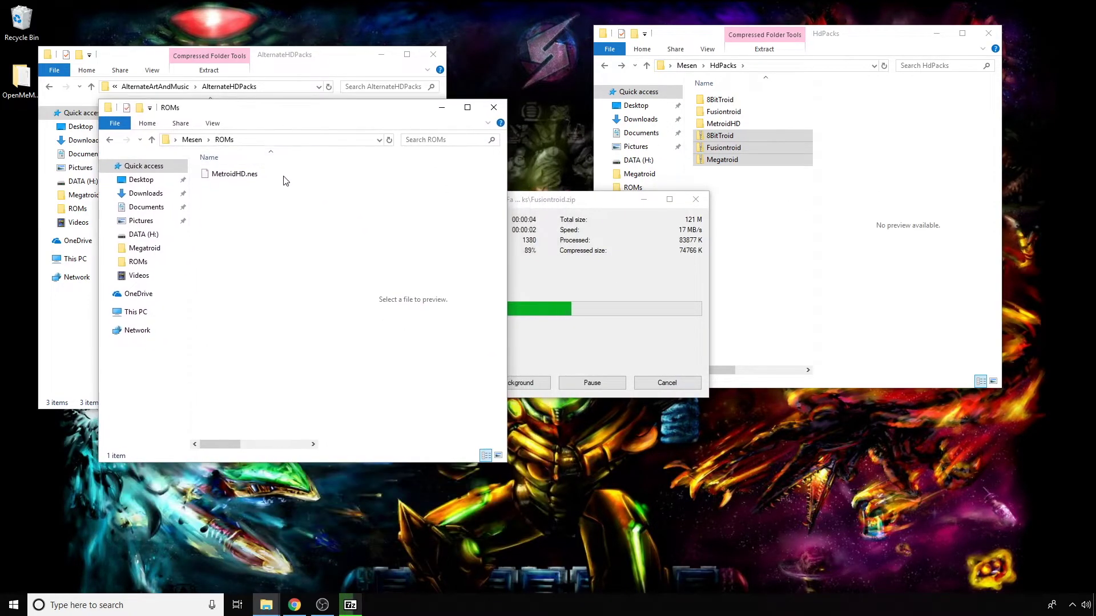
left_click(241, 175)
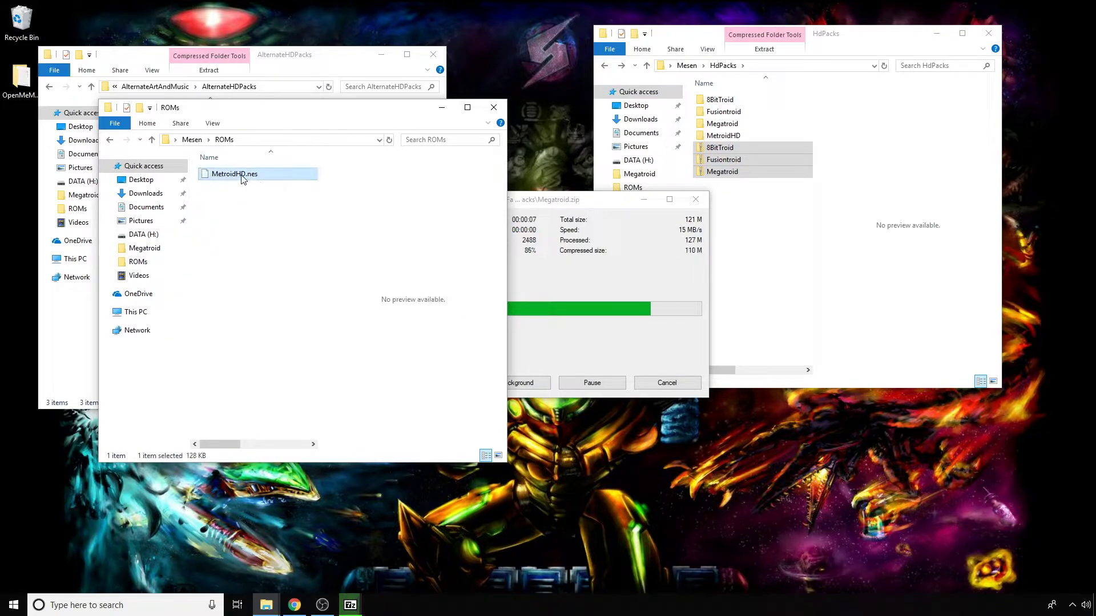
right_click(242, 175)
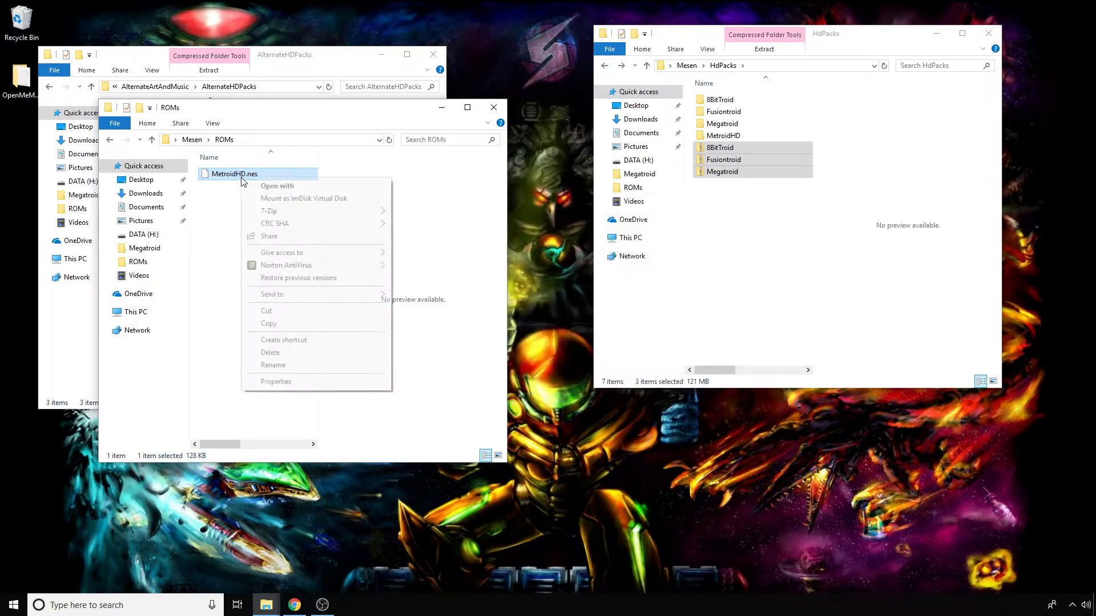
left_click(268, 323)
right_click(225, 240)
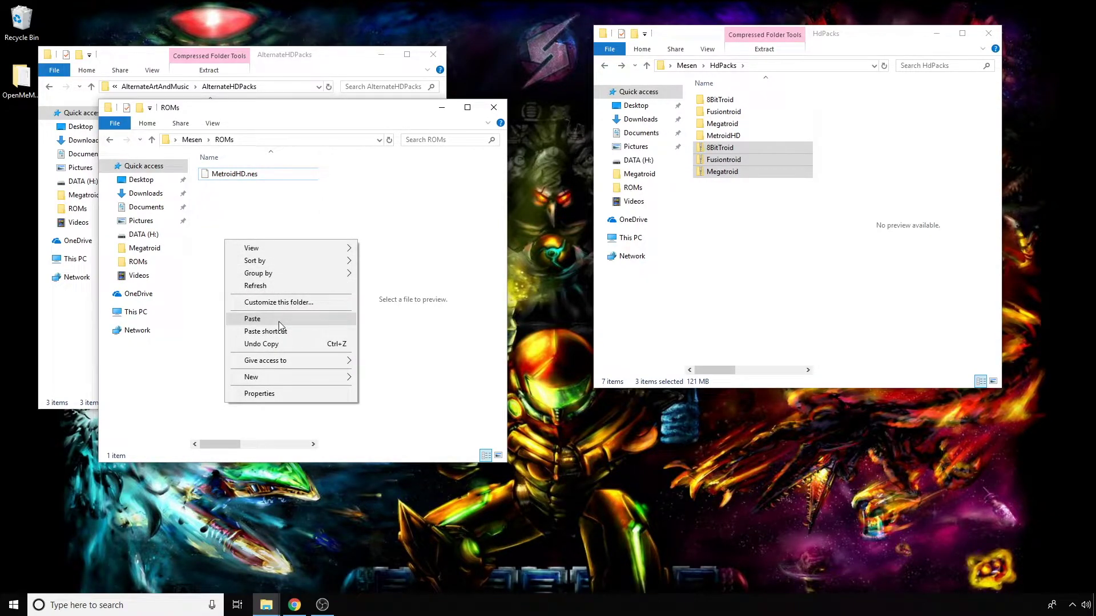
left_click(278, 319)
right_click(246, 235)
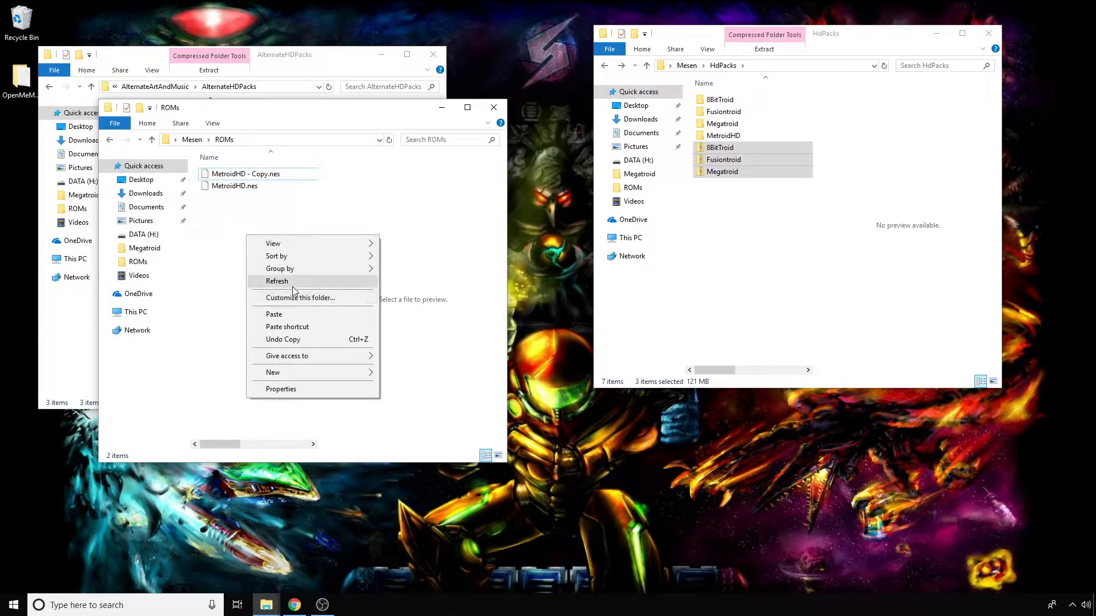
left_click(279, 314)
right_click(249, 244)
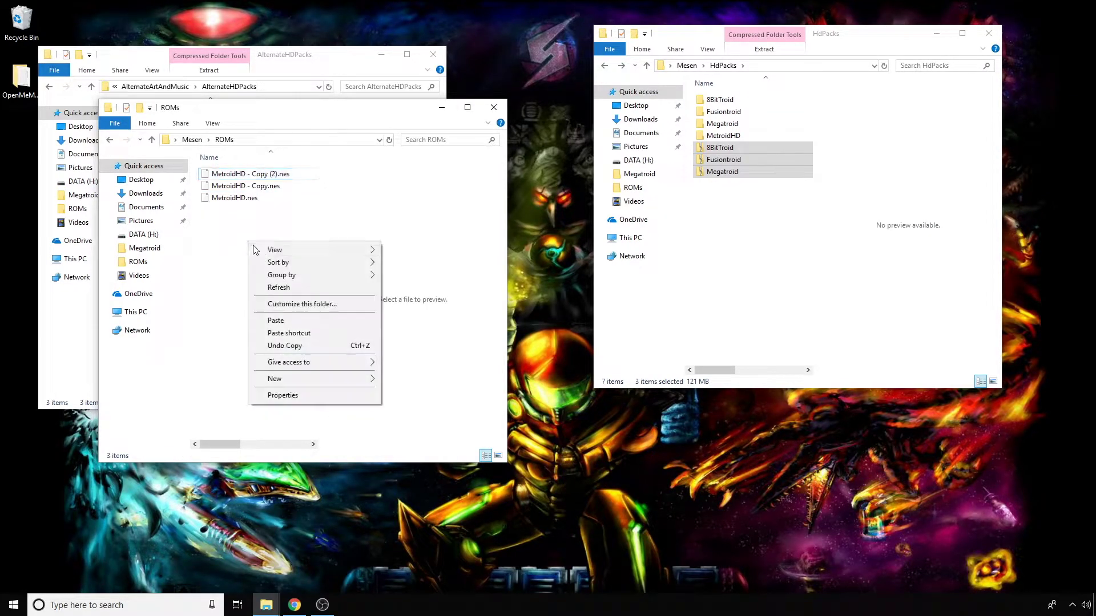
left_click(298, 320)
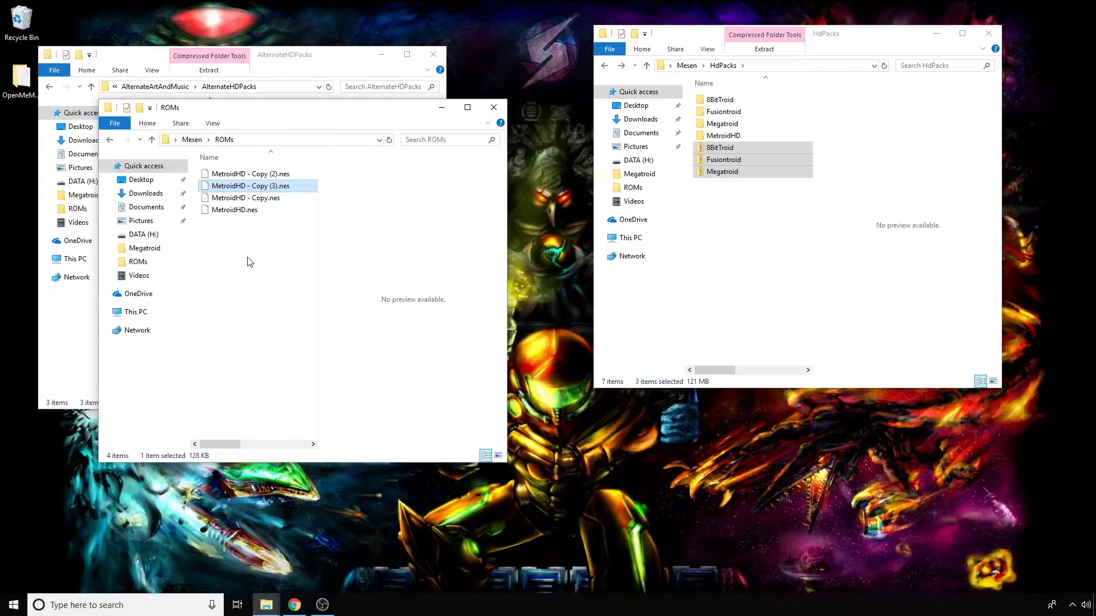
Delete the 8BitTroid, Fusiontroid and Megatroid zip archives from the HdPacks folder, keeping the extracted folders
left_click(734, 220)
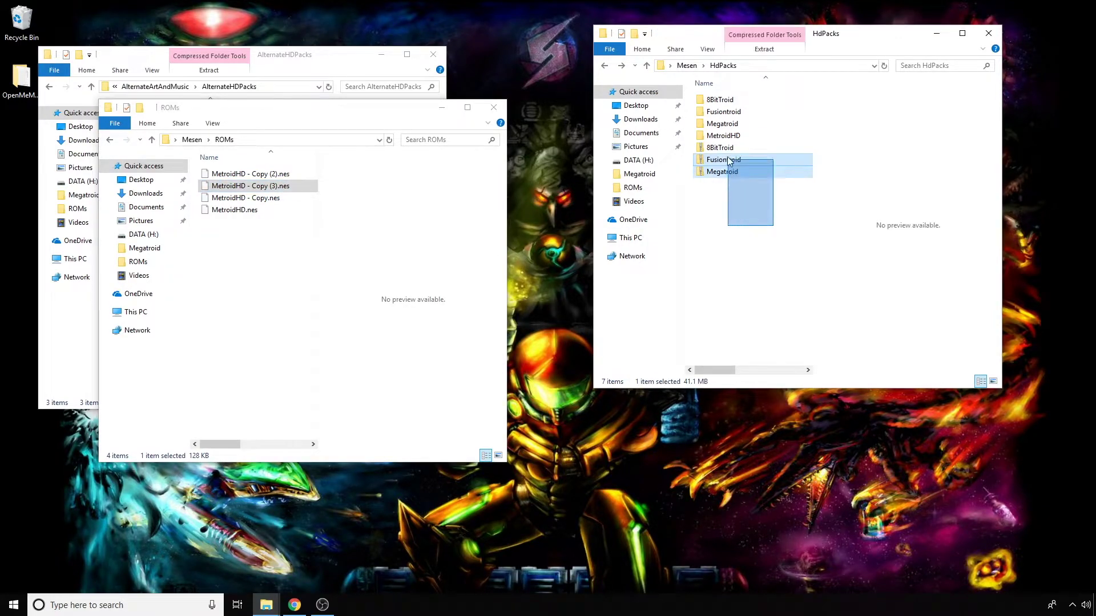
left_click_drag(728, 161, 725, 150)
key("Delete")
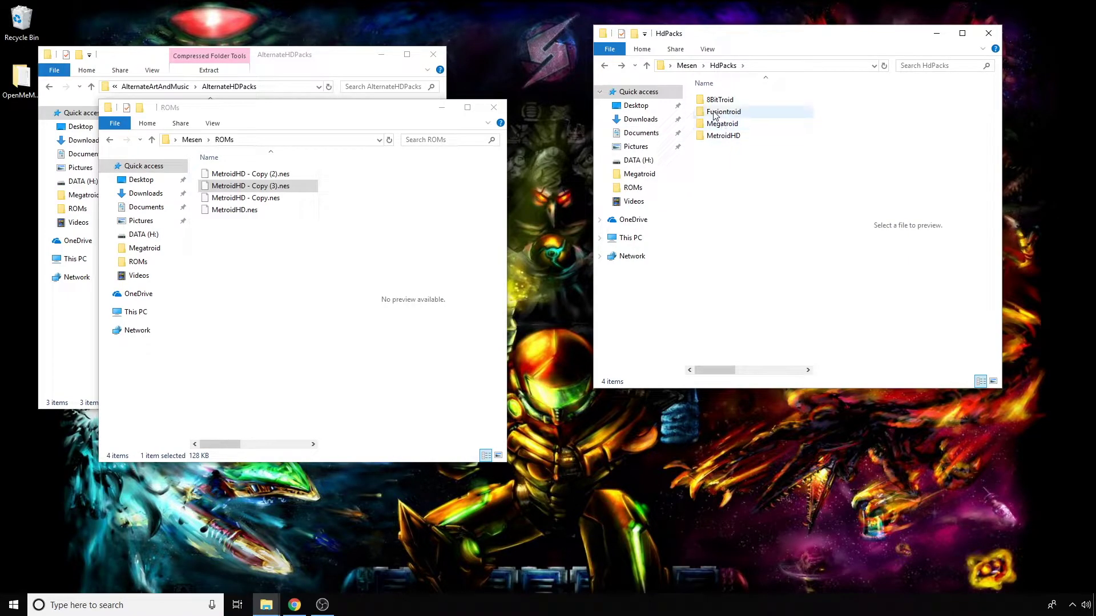
Rename "MetroidHD - Copy.nes" as Megatroid.nes, using the name copied from the Megatroid pack folder
left_click(737, 125)
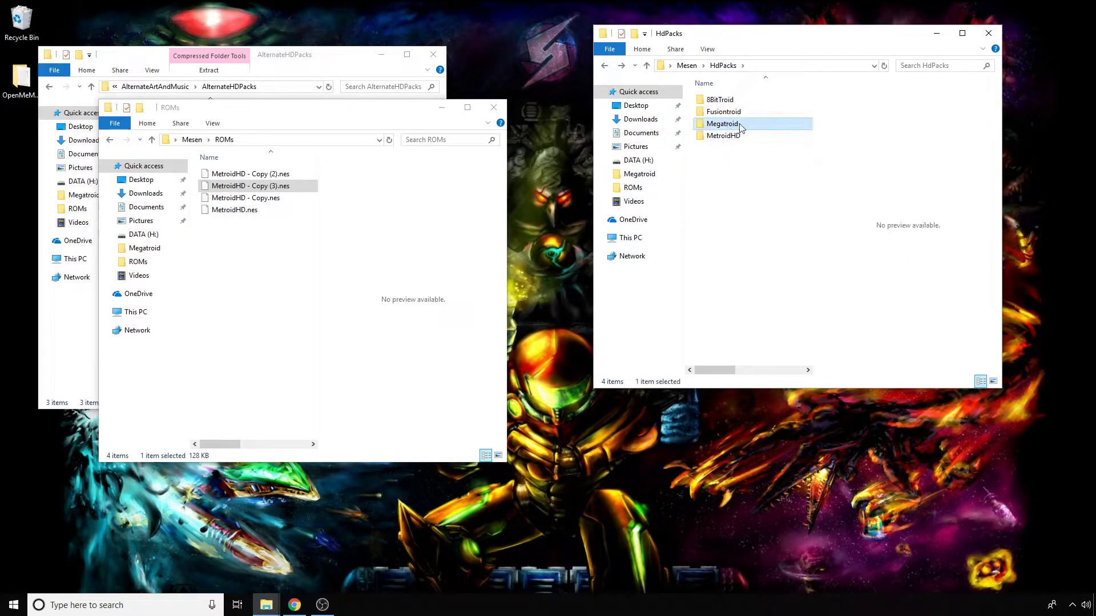
left_click(727, 123)
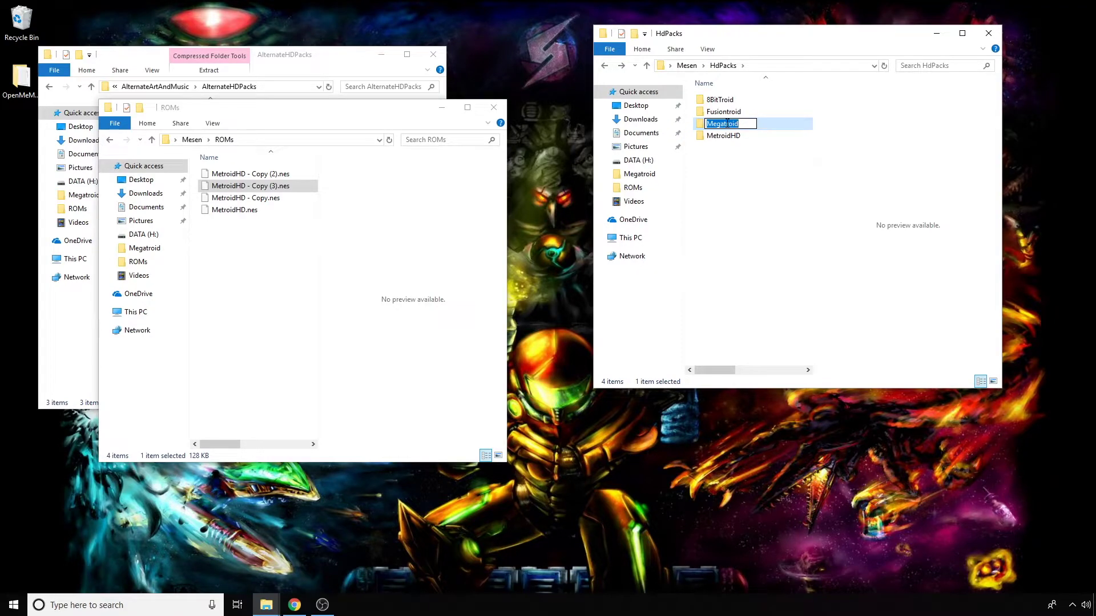
left_click(264, 198)
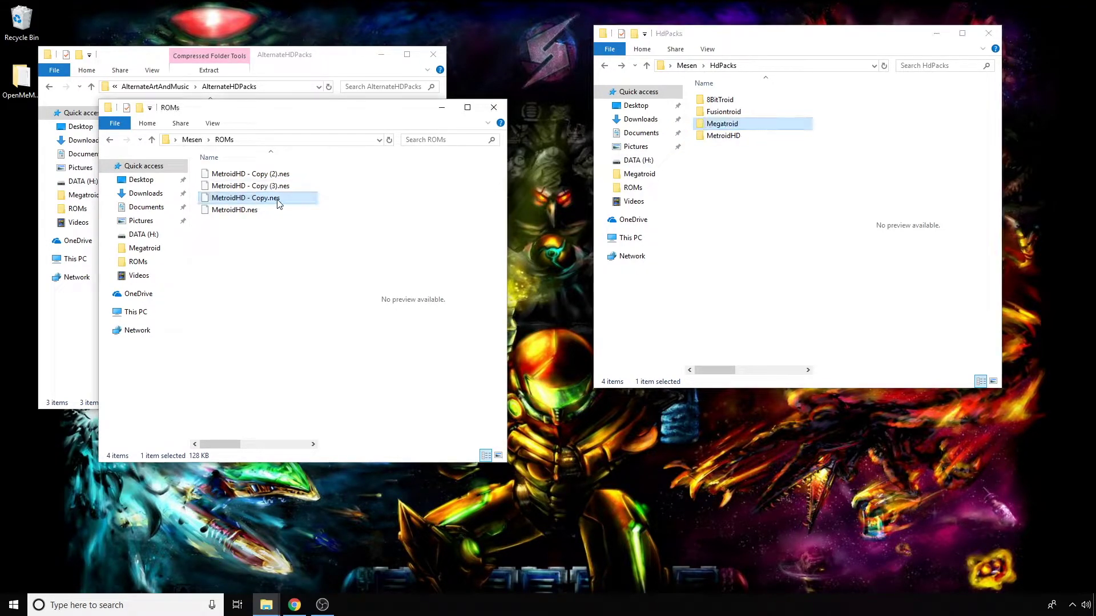
left_click(241, 198)
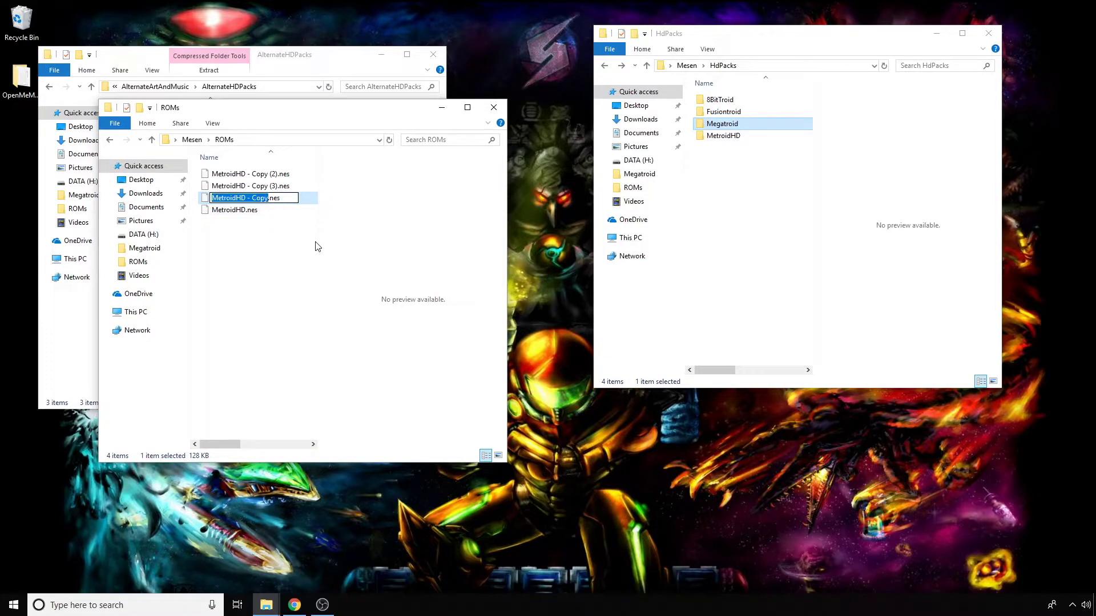
key("ctrl+v")
left_click(285, 241)
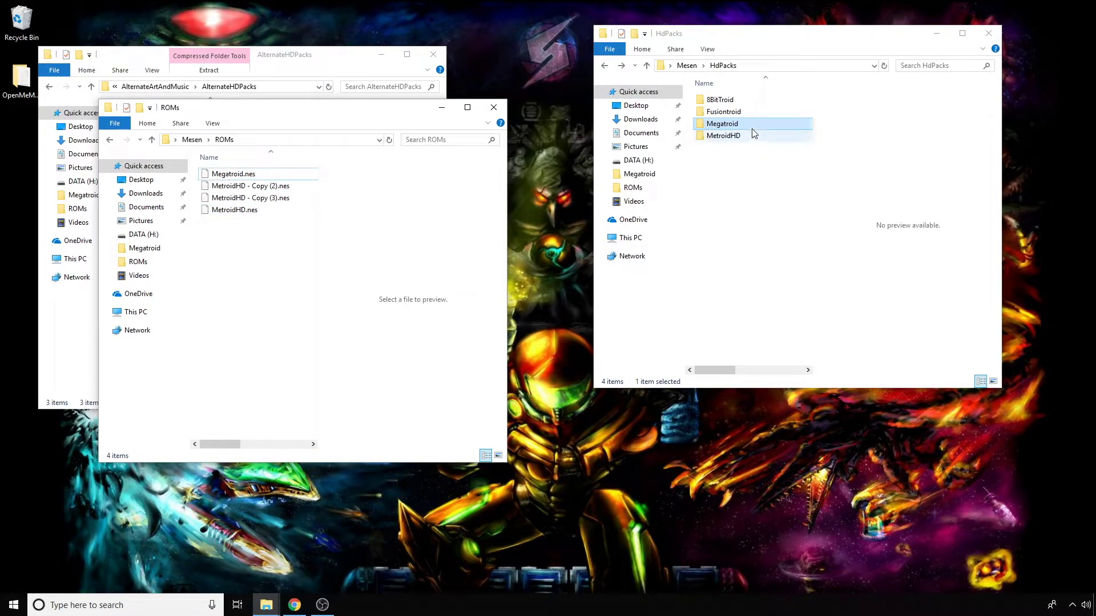
Rename "MetroidHD - Copy (2).nes" as Fusiontroid.nes, using the name copied from the Fusiontroid pack folder
left_click(728, 115)
left_click(729, 114)
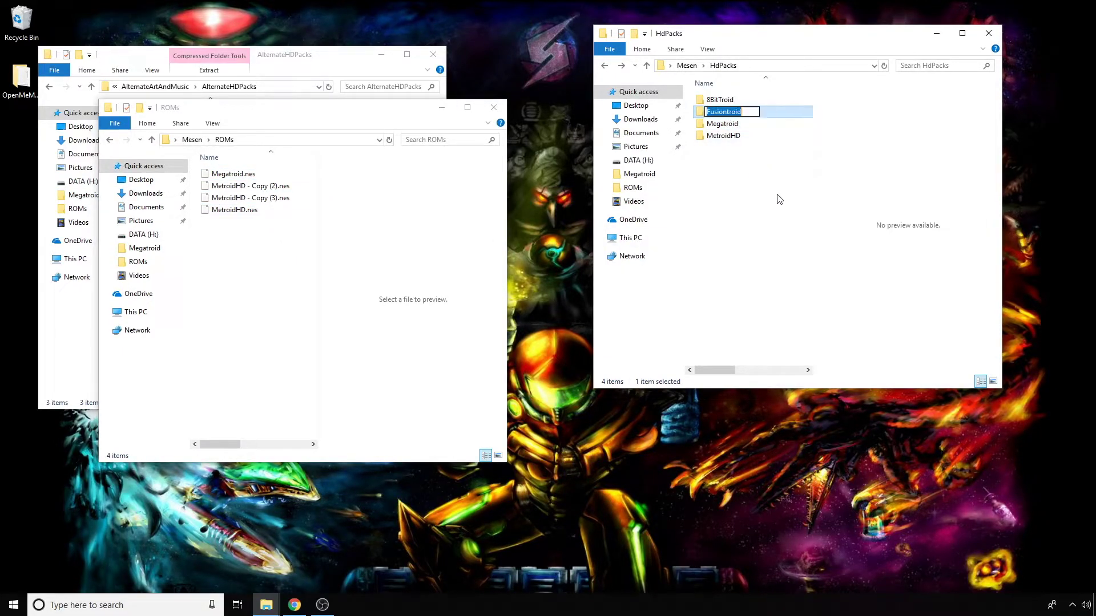
left_click(253, 249)
left_click(257, 187)
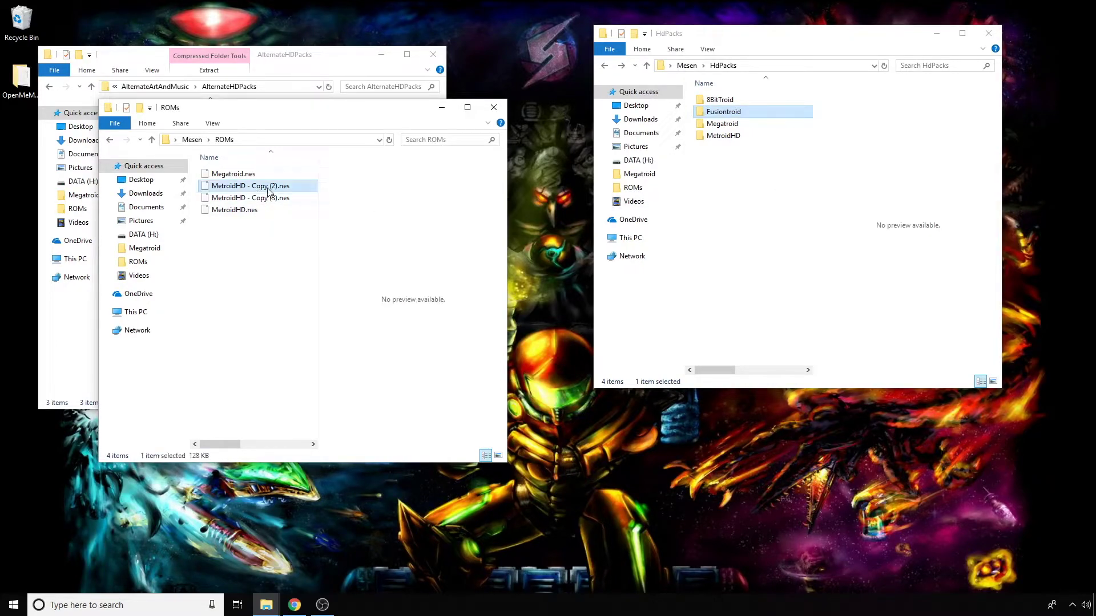
left_click(257, 189)
key("ctrl+v")
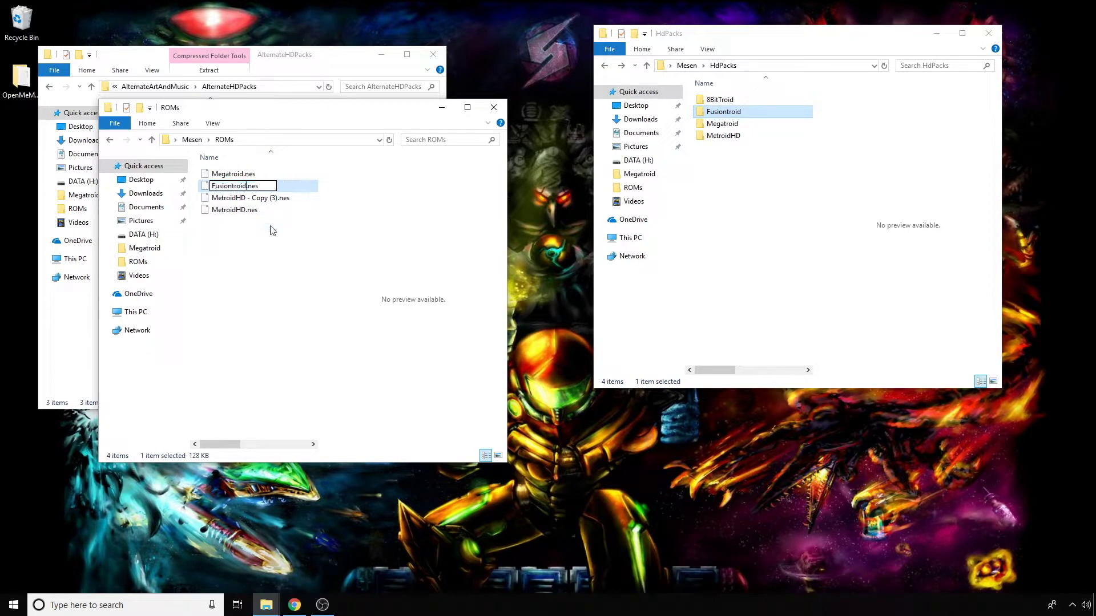
left_click(273, 248)
Rename "MetroidHD - Copy (3).nes" as 8BitTroid.nes, using the pack folder's name, and close the ROMs window
left_click(722, 100)
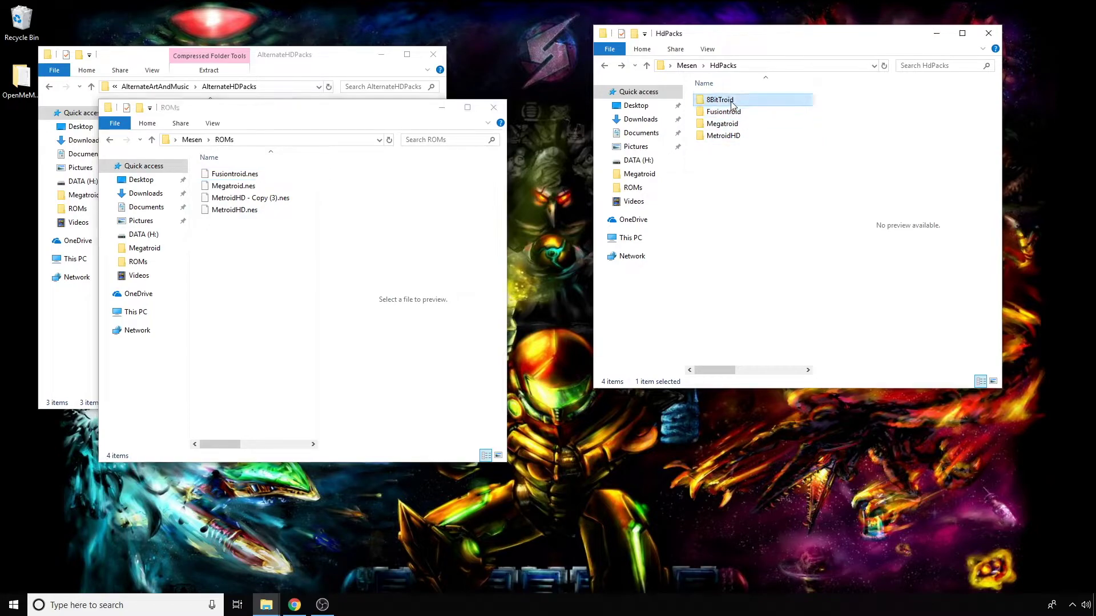
left_click(724, 100)
key("ctrl+c")
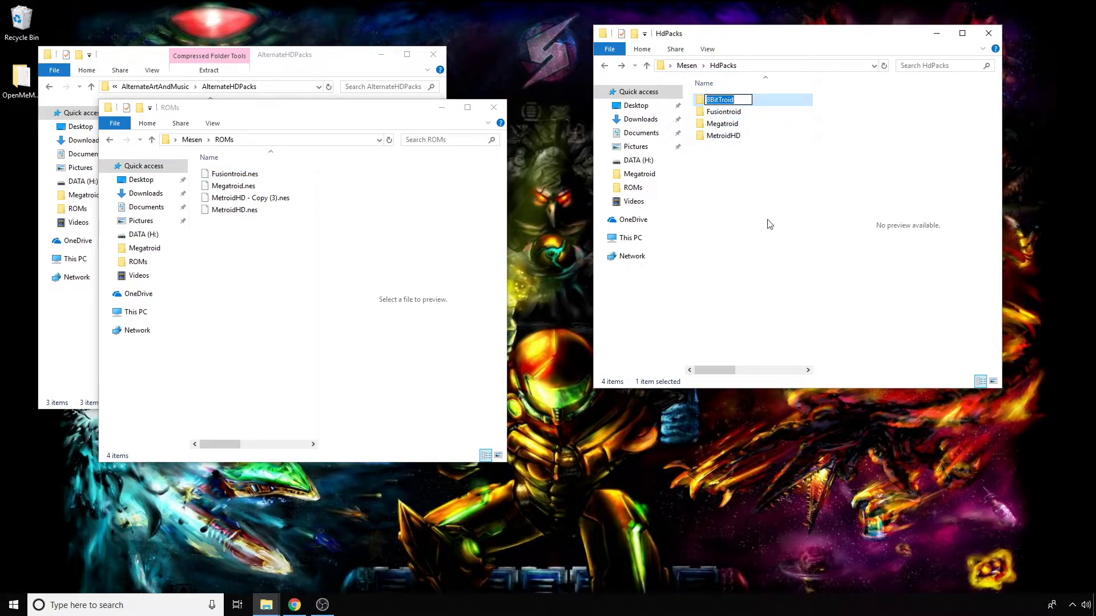
left_click(252, 200)
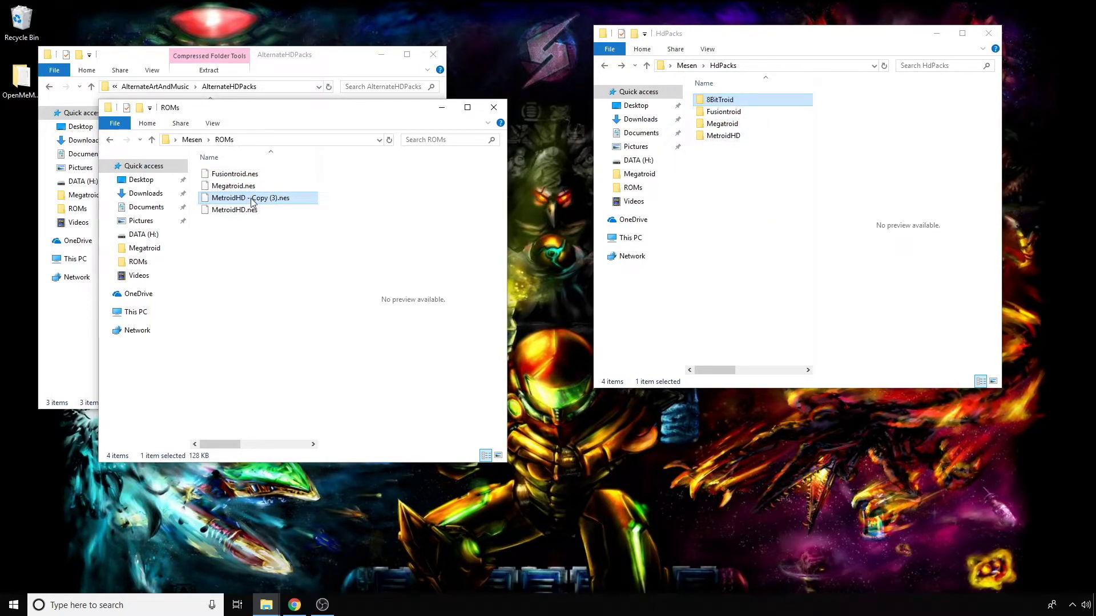
key("F2")
key("ctrl+v")
key("Return")
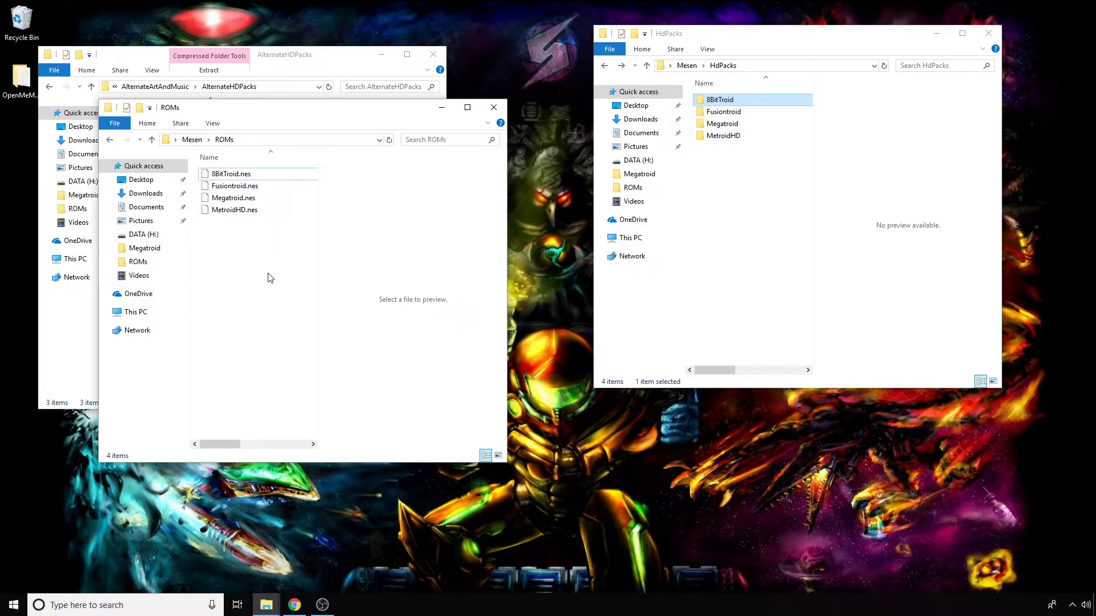
left_click(494, 107)
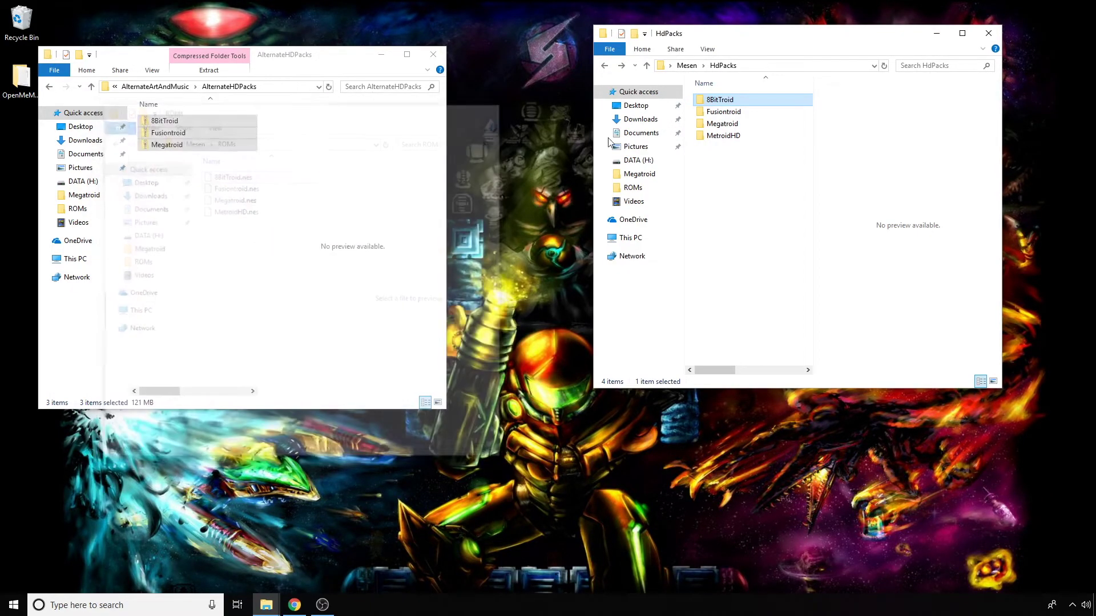
Launch Mesen from its program folder, load Megatroid.nes to test the pack, and exit the emulator
left_click(686, 65)
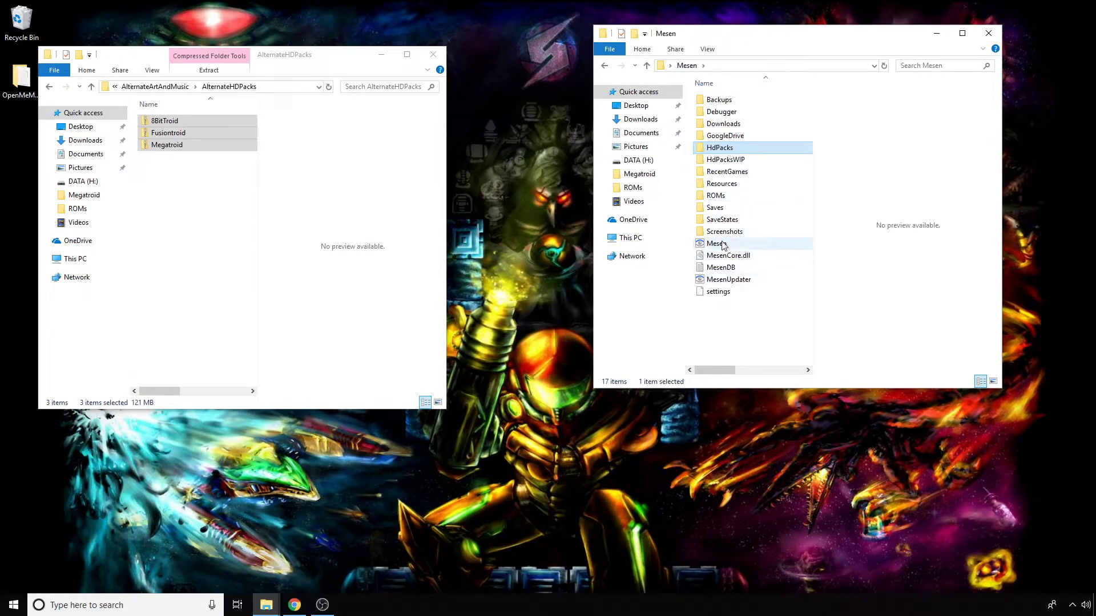
left_click(723, 245)
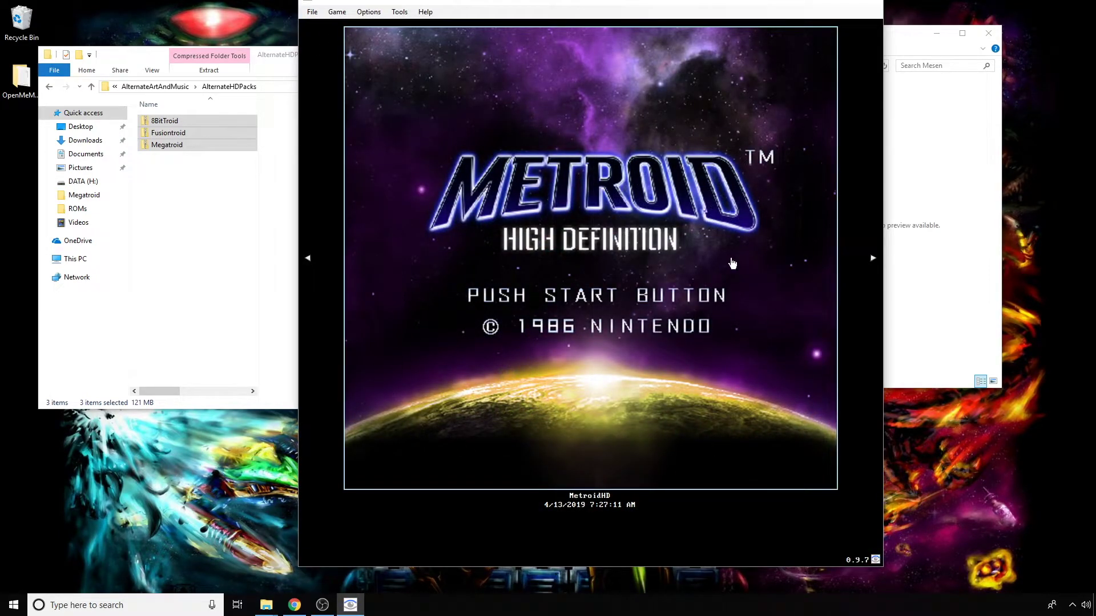
left_click(311, 13)
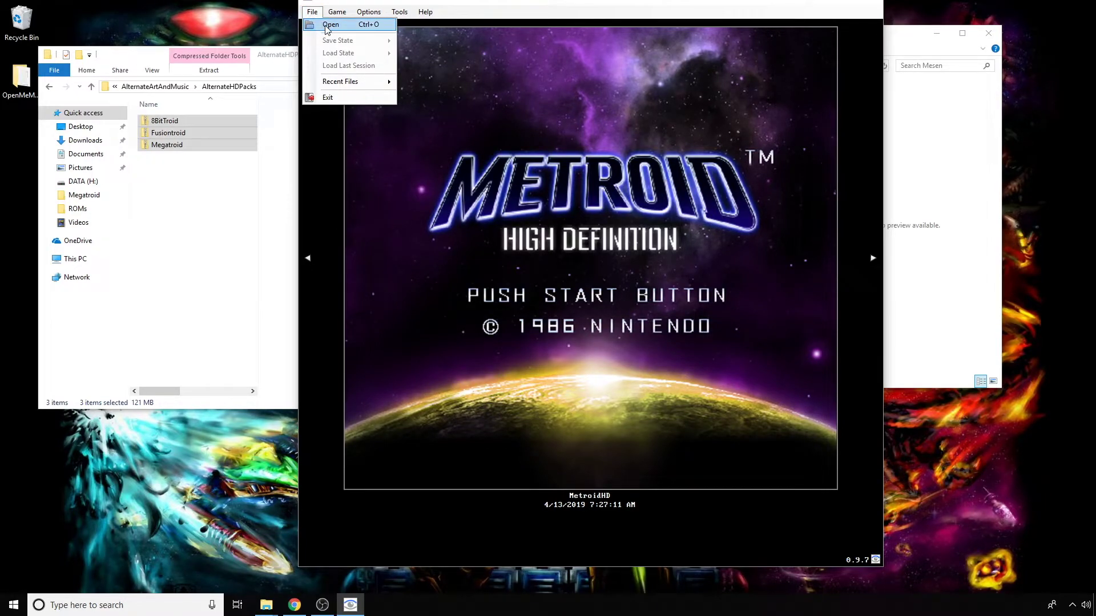
left_click(325, 26)
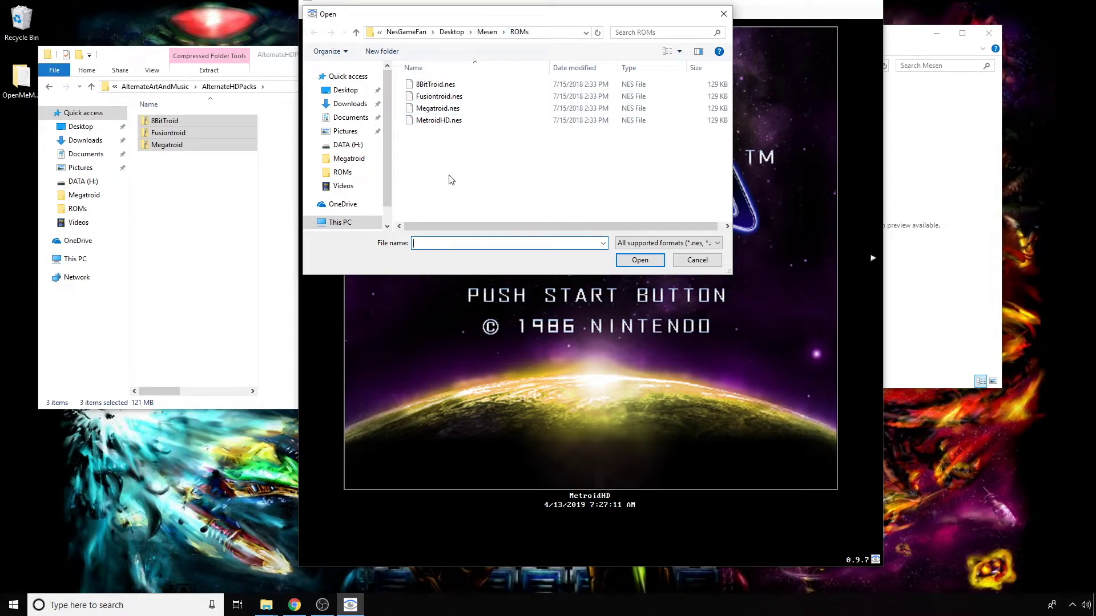
double_click(437, 110)
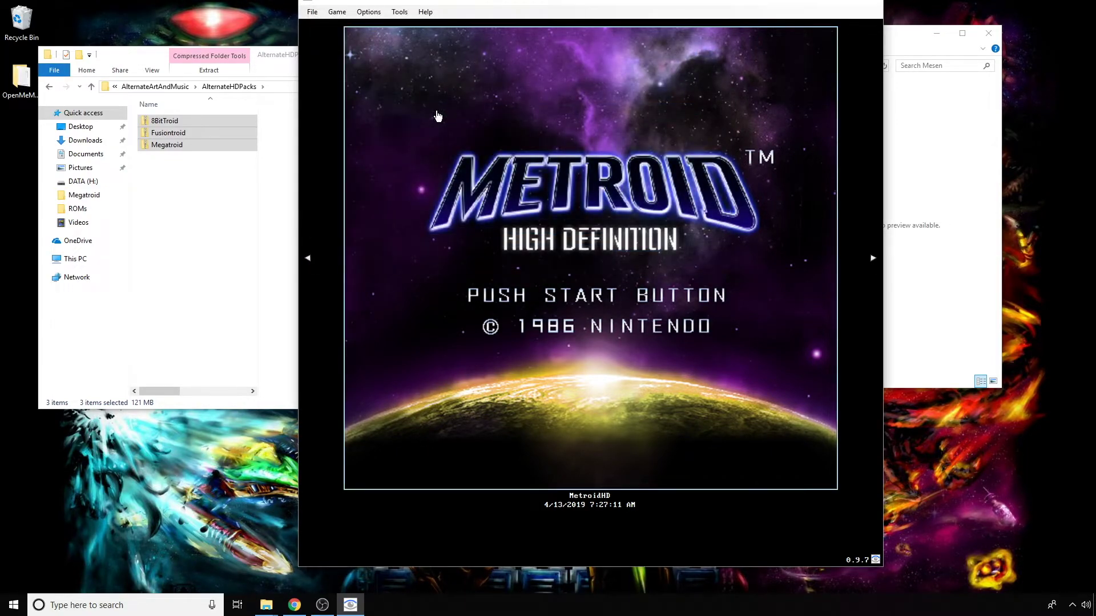
double_click(438, 114)
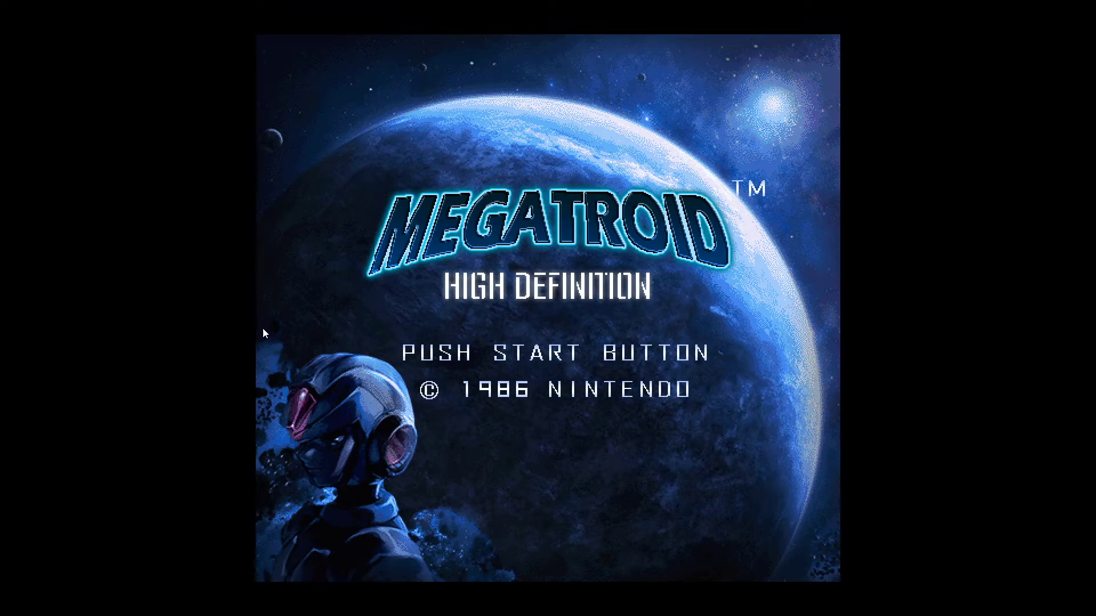
left_click(13, 7)
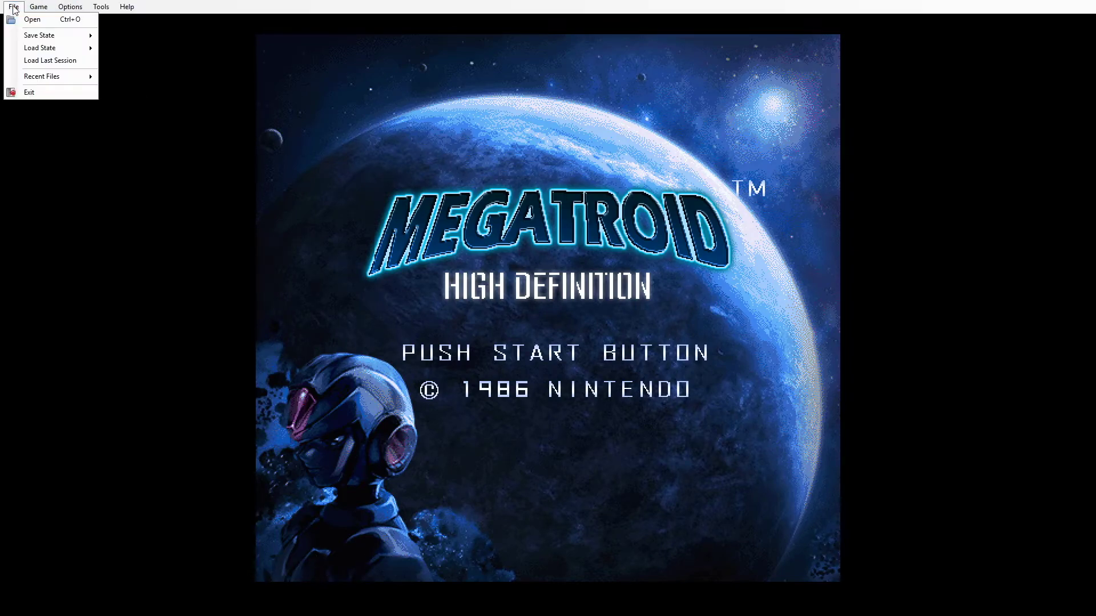
left_click(42, 94)
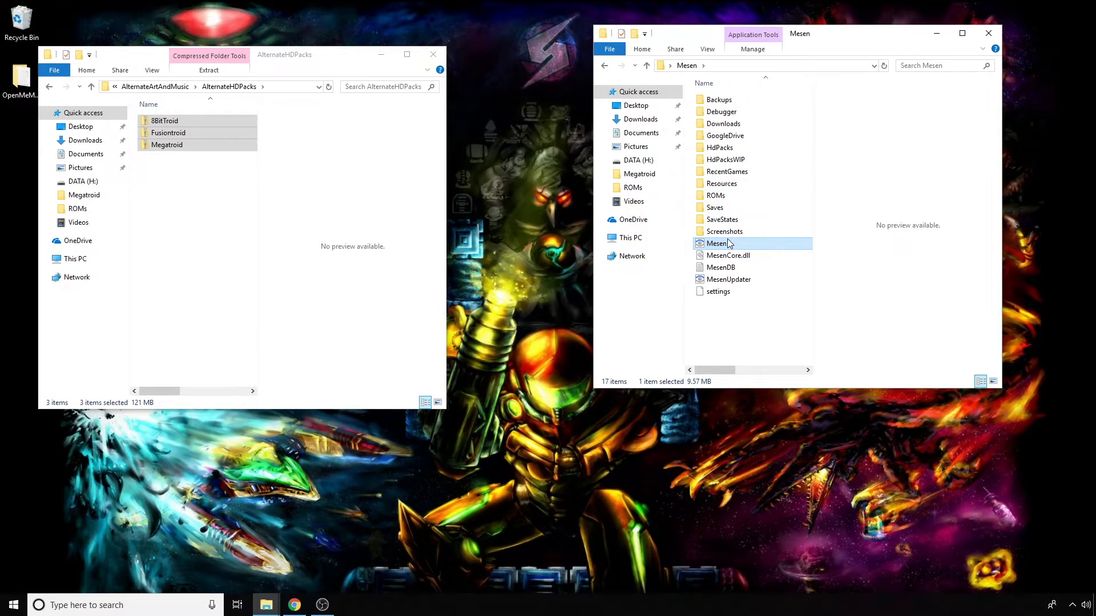
Relaunch Mesen and load Fusiontroid.nes from the ROMs folder in full screen
double_click(729, 244)
left_click(313, 12)
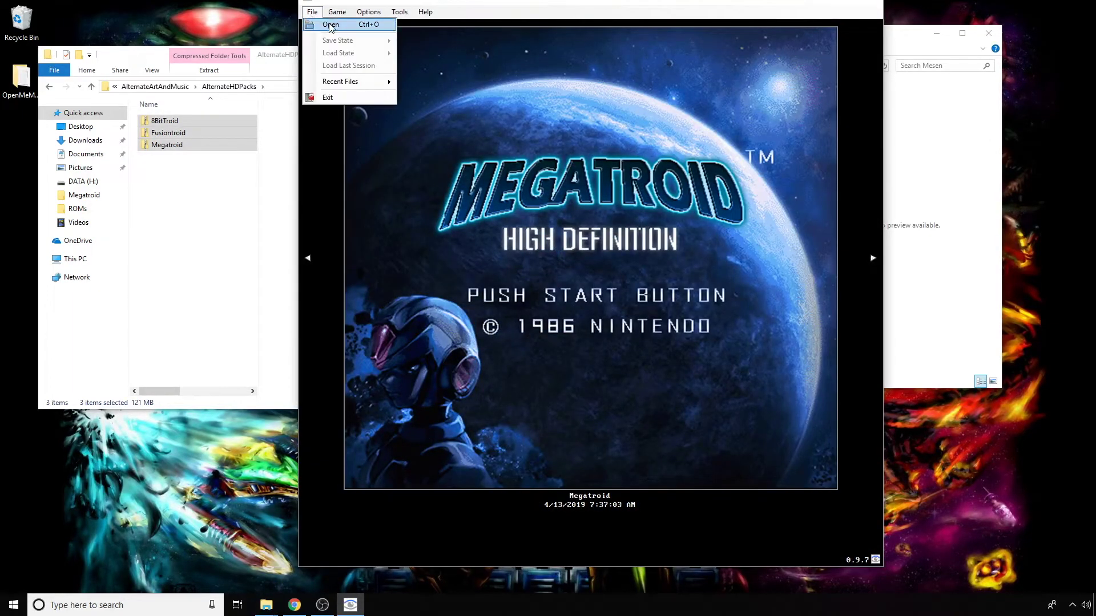
left_click(330, 25)
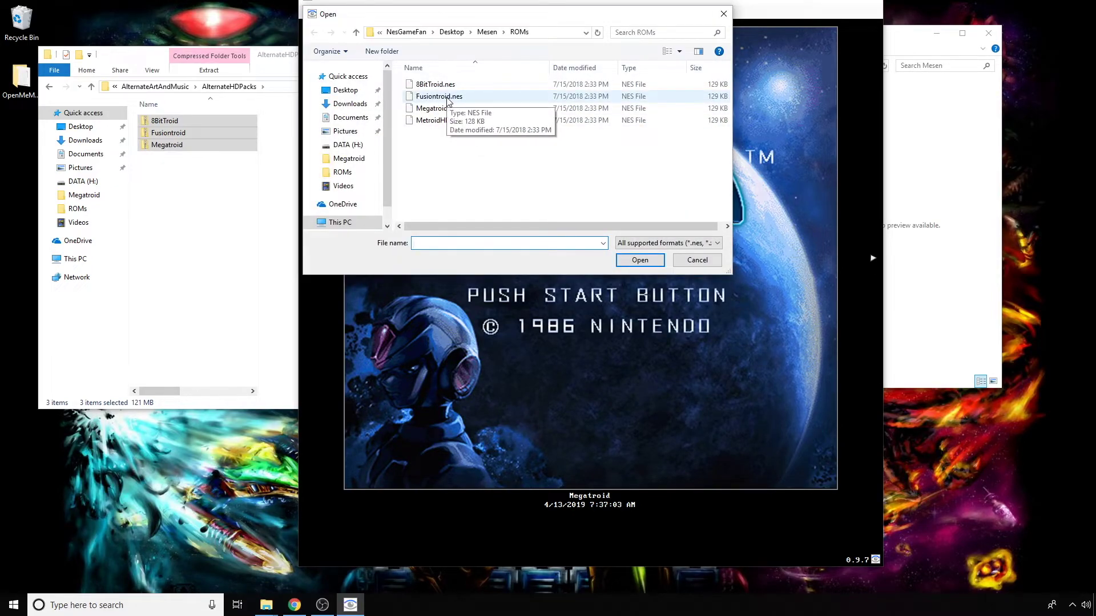
double_click(448, 97)
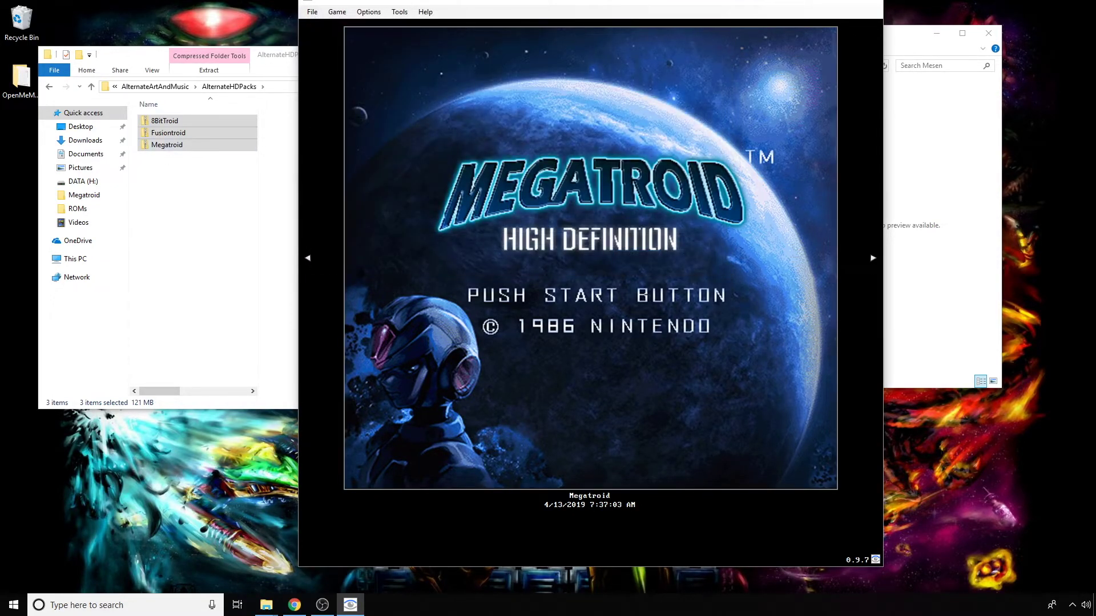
key("F11")
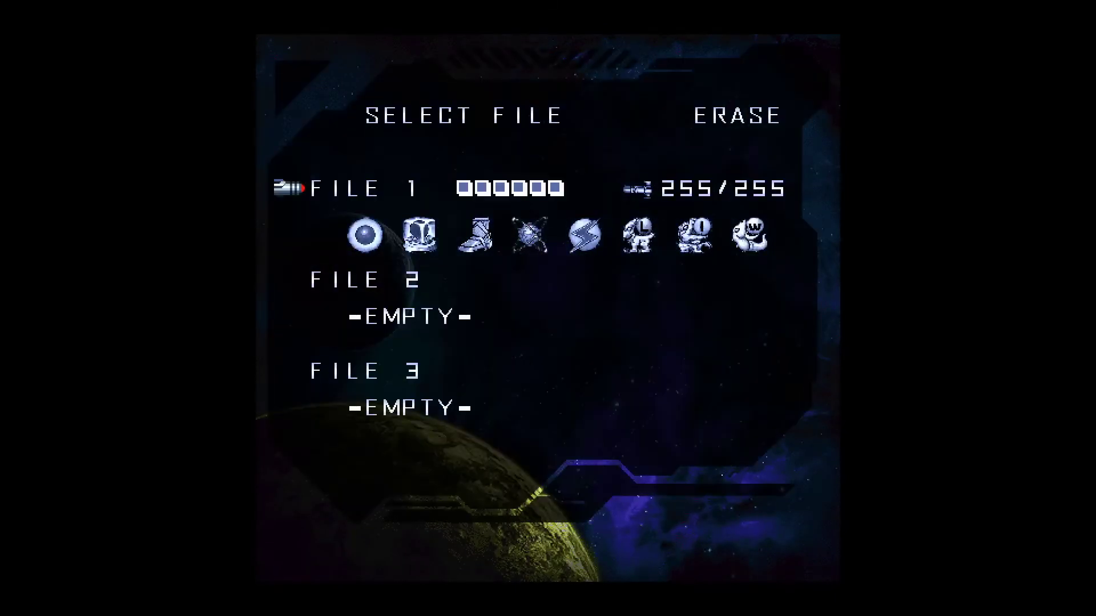
Start a game in the empty File 2 slot and test the Fusiontroid pack by running, jumping and shooting around the opening area
key("Down")
key("Return")
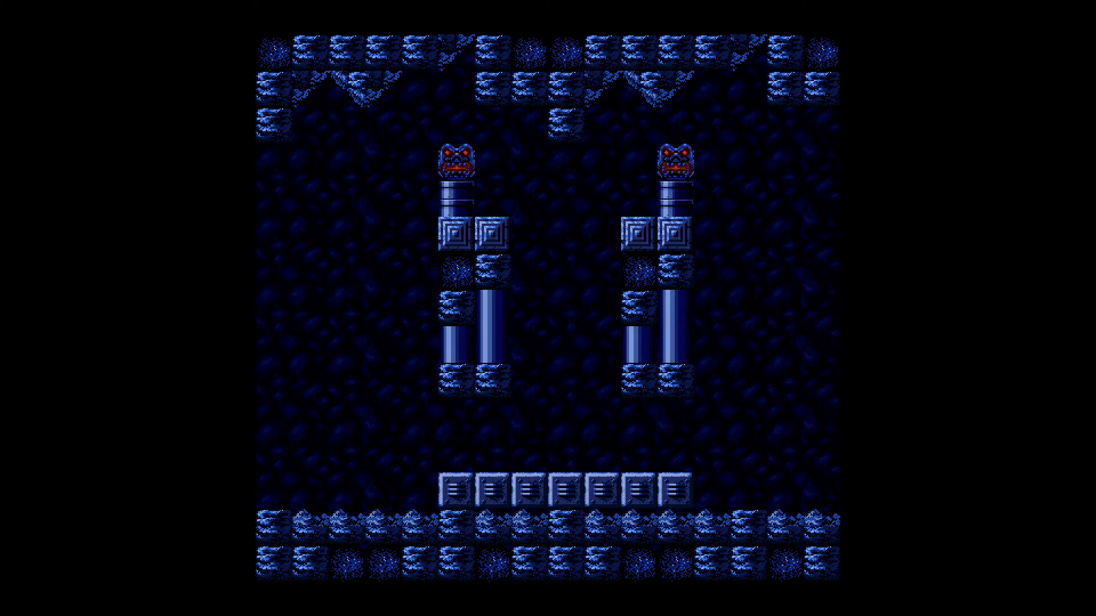
key("Left")
key("Right")
key("Up")
key("x")
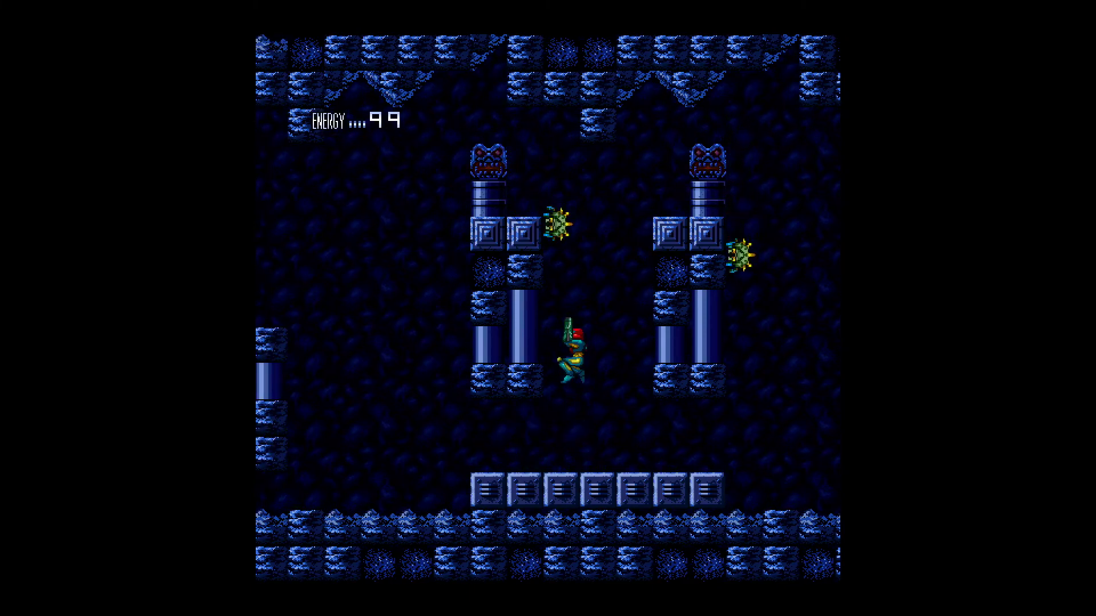
key("x")
key("Right")
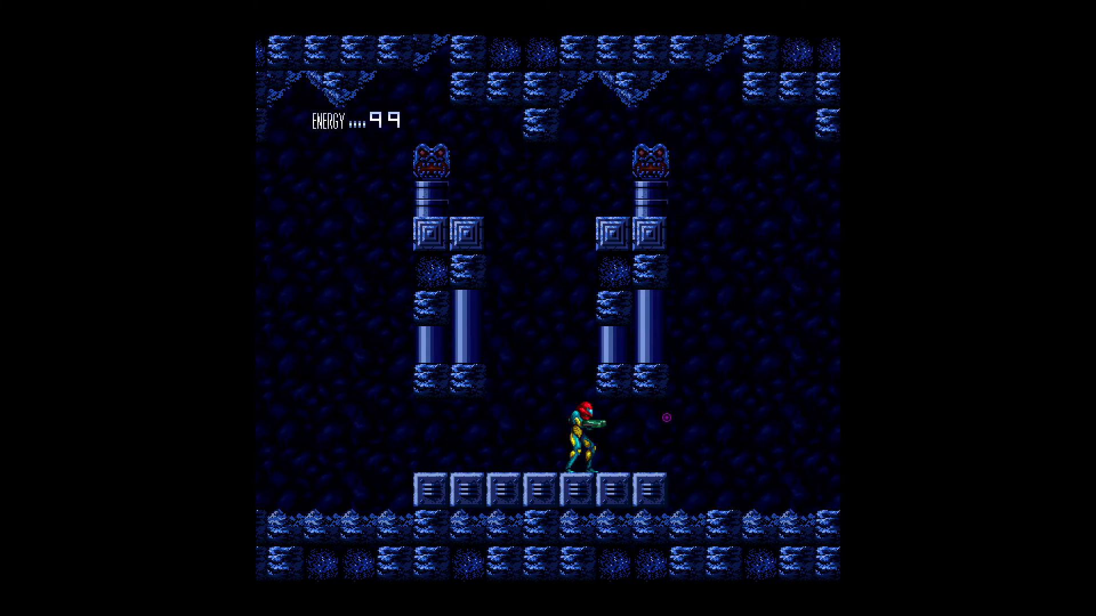
key("Right")
key("Right")
key("Left")
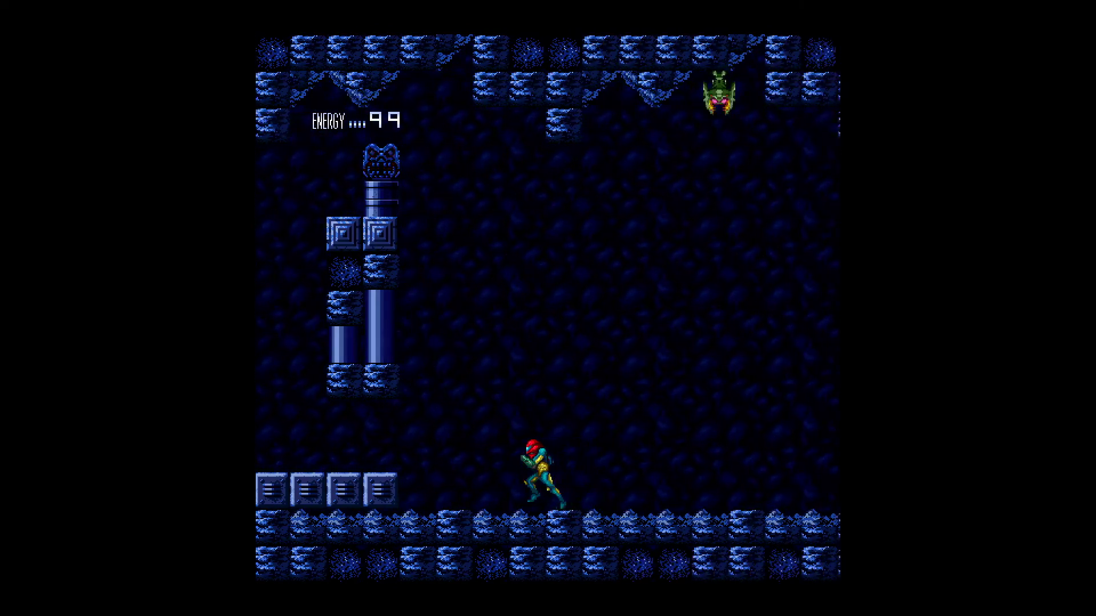
Leave full screen and exit the emulator
key("F11")
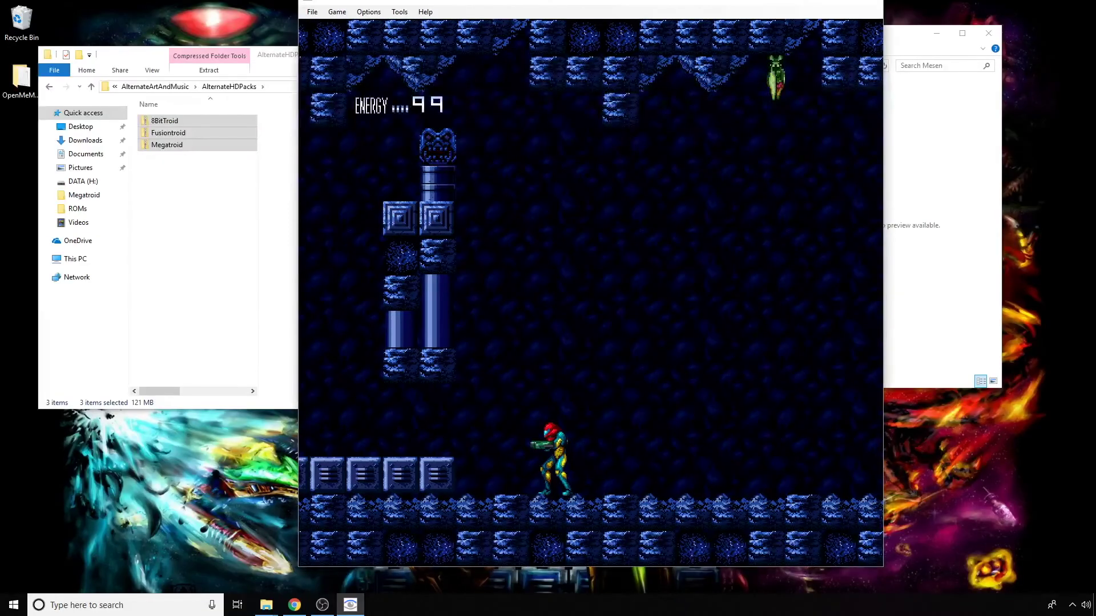
left_click(313, 12)
left_click(345, 97)
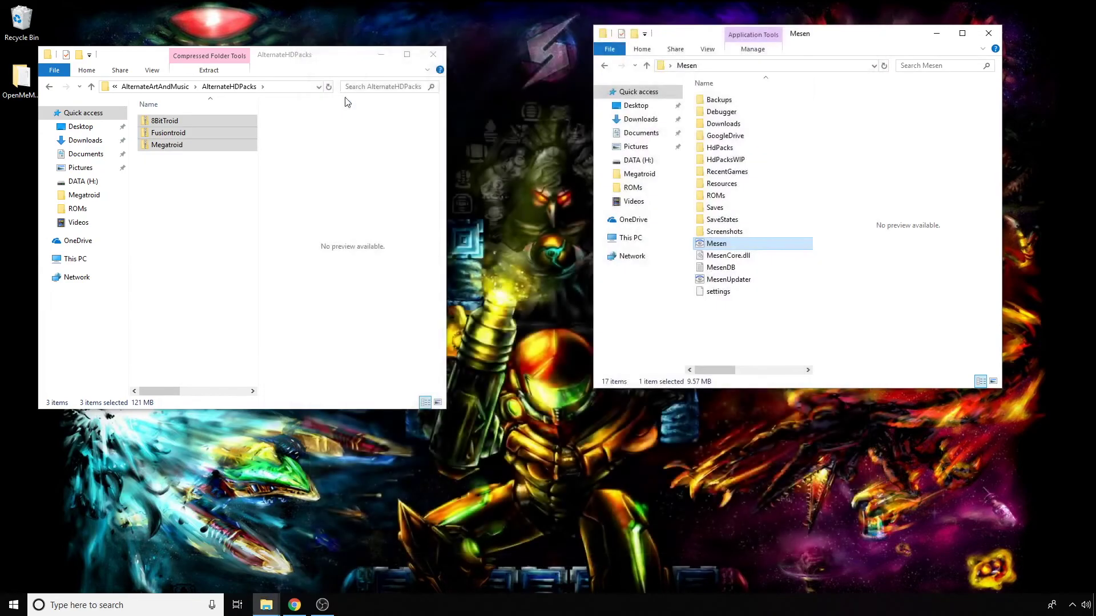